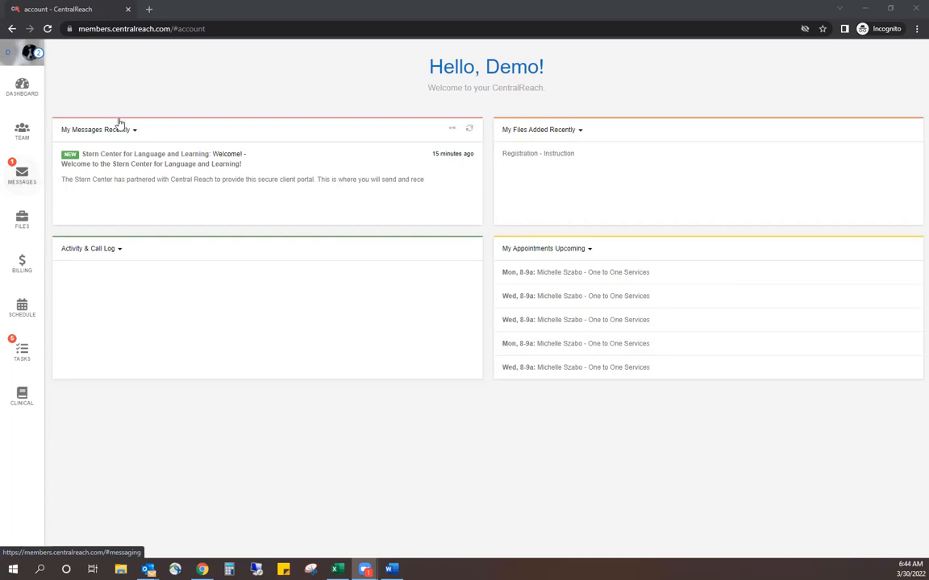
Step: Read the Welcome message from the Stern Center for Language and Learning and close it
{"action": "left_click", "coordinate": [123, 162]}
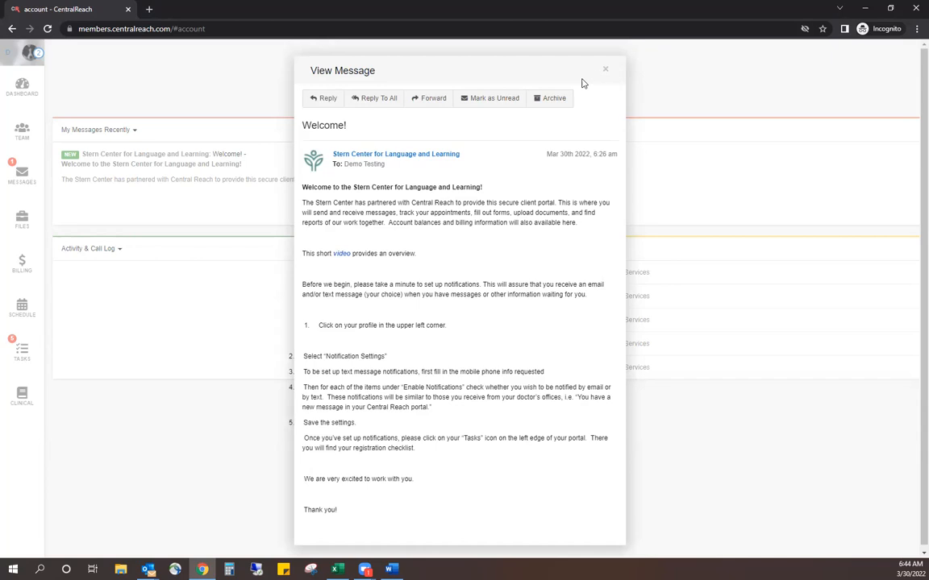
{"action": "left_click", "coordinate": [606, 72]}
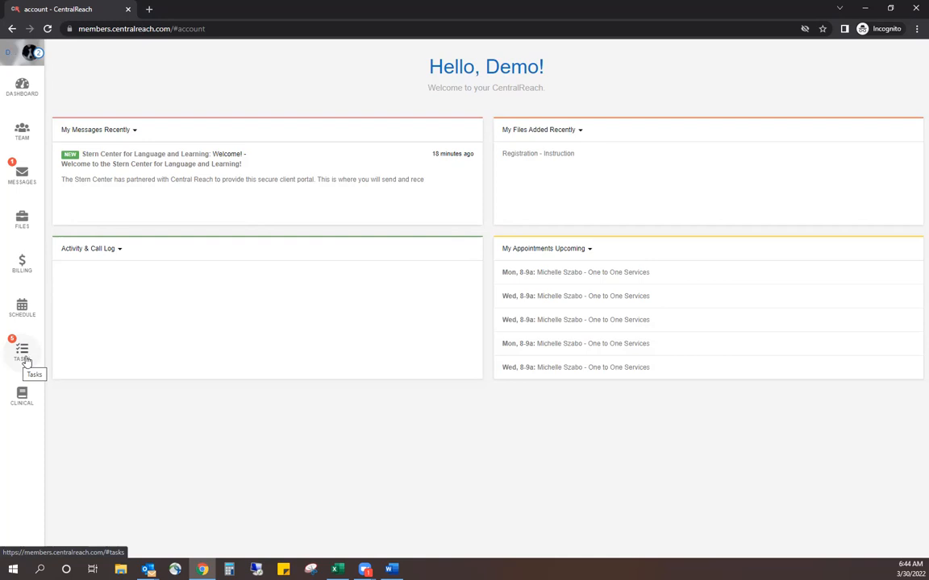
Step: Open the "A. Watch Orientation Video" task from the task list and mark it as completed
{"action": "left_click", "coordinate": [22, 353]}
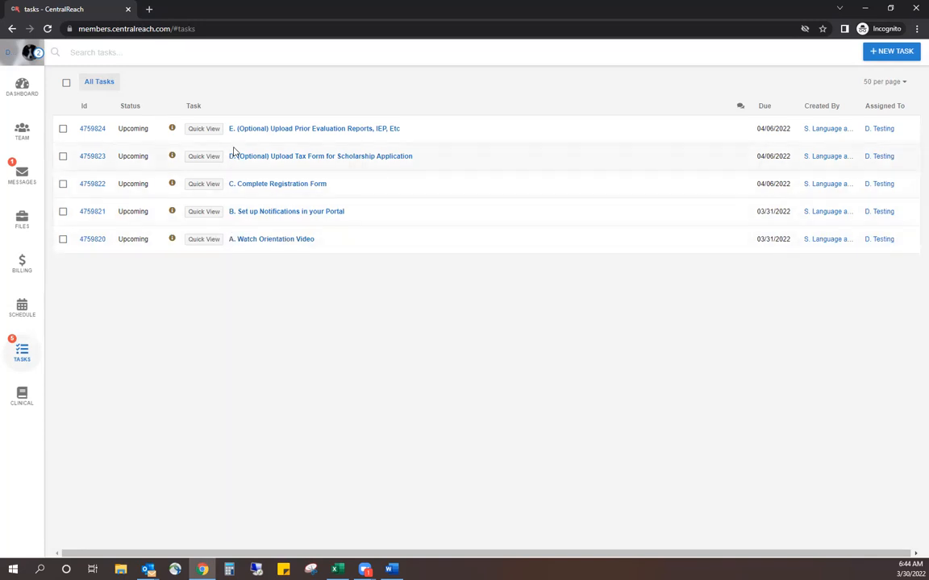
{"action": "left_click", "coordinate": [294, 242]}
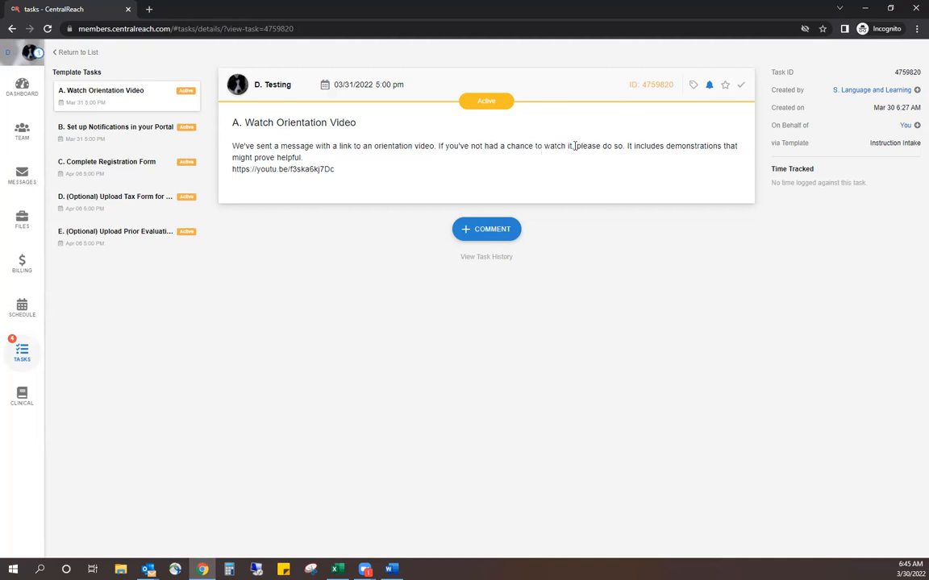
{"action": "left_click", "coordinate": [742, 86]}
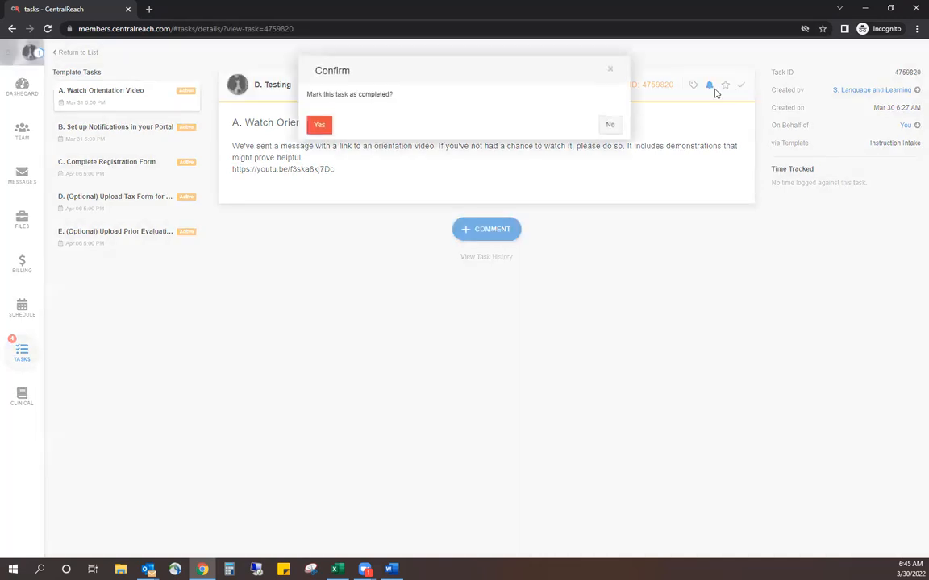
{"action": "left_click", "coordinate": [319, 126]}
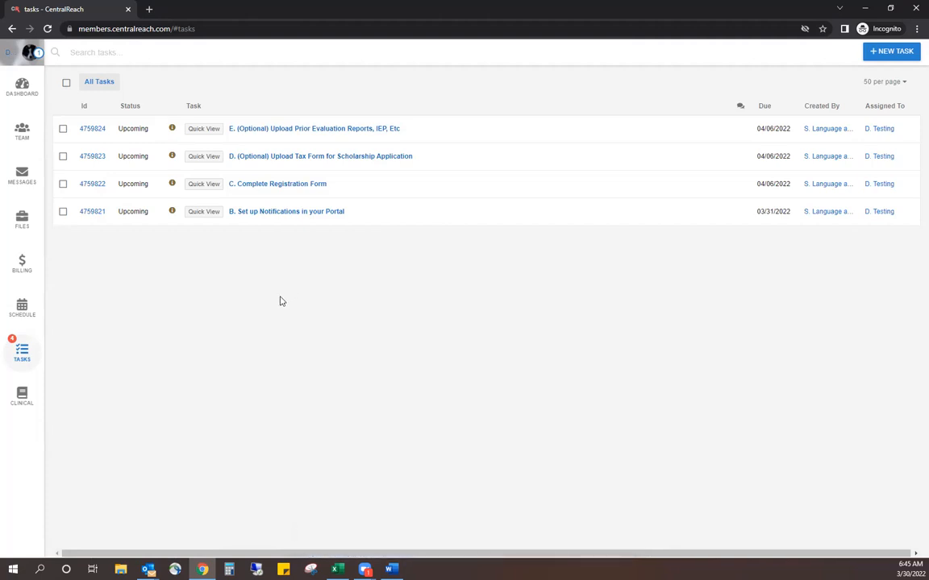
Step: Open the "B. Set up Notifications in your Portal" task and mark it as completed
{"action": "left_click", "coordinate": [312, 213]}
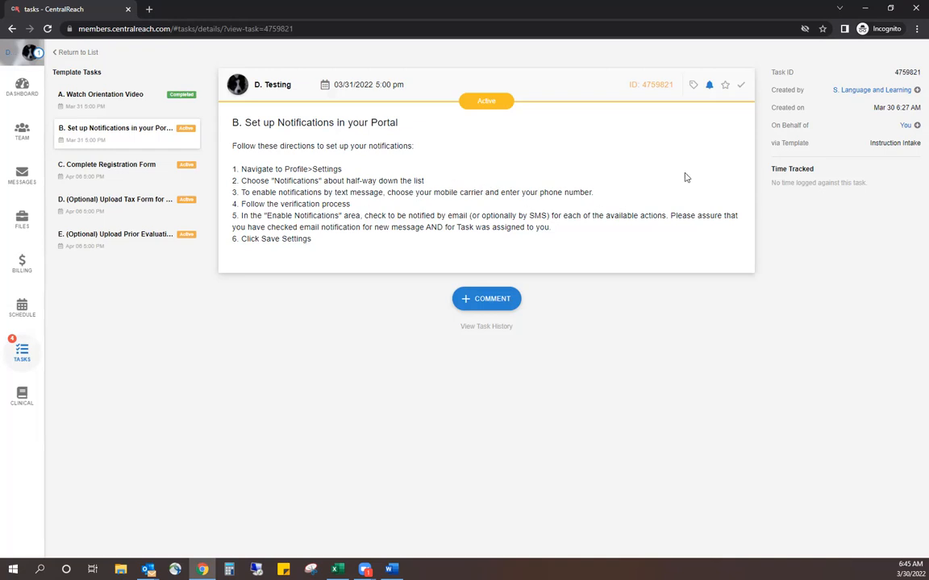
{"action": "left_click", "coordinate": [742, 86]}
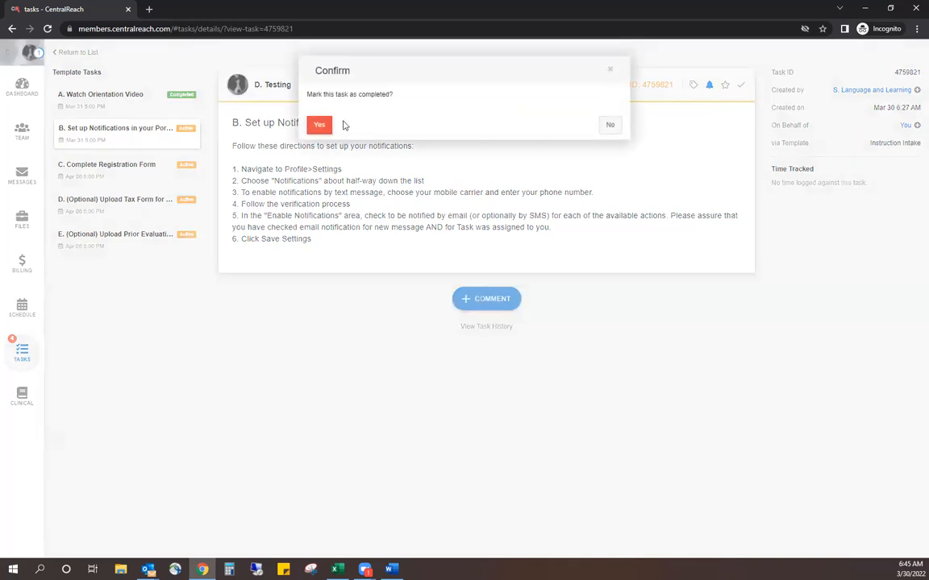
{"action": "left_click", "coordinate": [318, 126]}
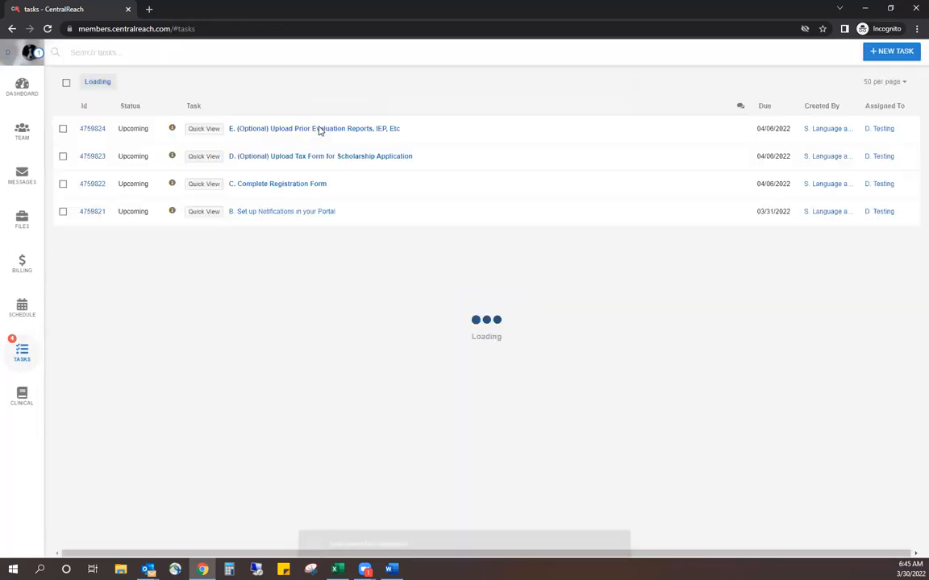
Step: Read the "C. Complete Registration Form" task and open the Introduction section of the Registration - Instruction file's form
{"action": "left_click", "coordinate": [282, 185]}
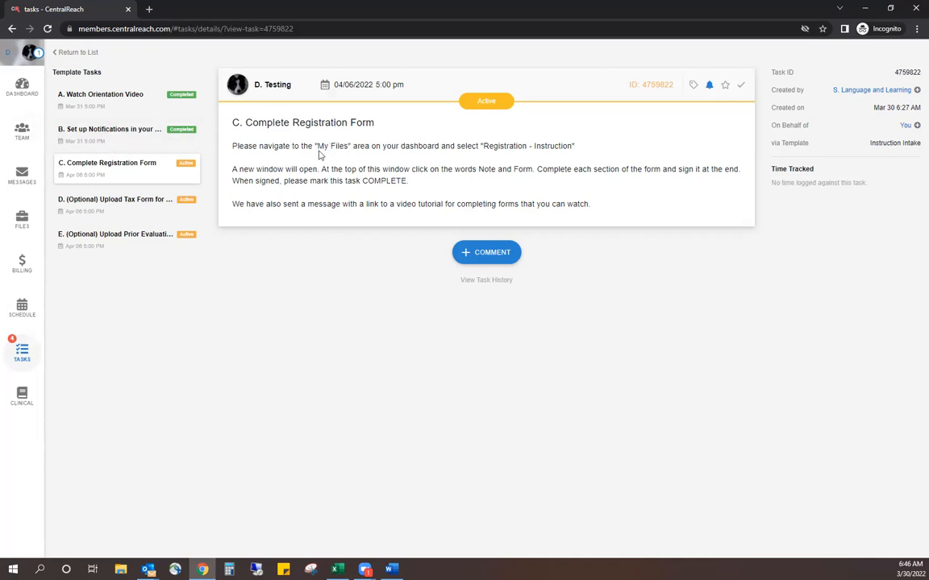
{"action": "left_click", "coordinate": [22, 87]}
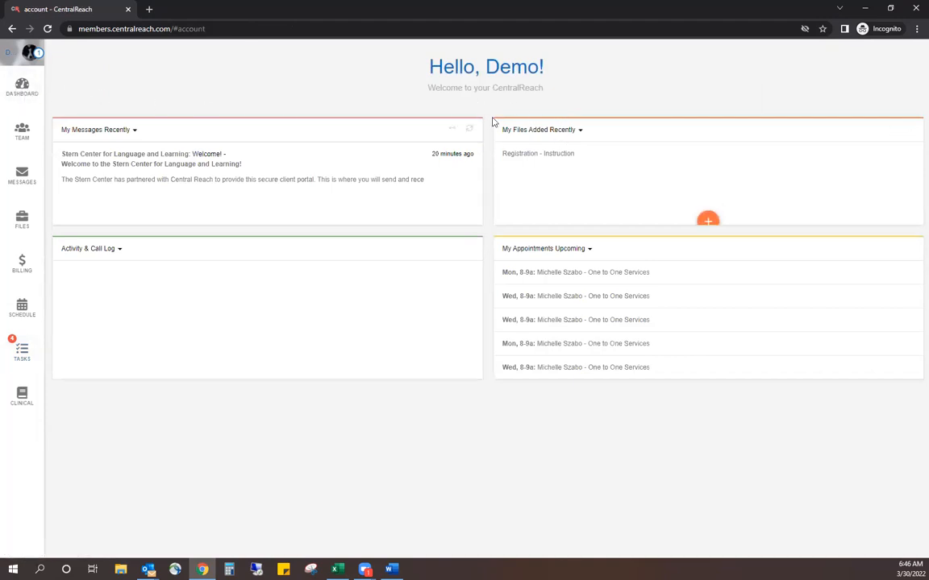
{"action": "left_click", "coordinate": [546, 157]}
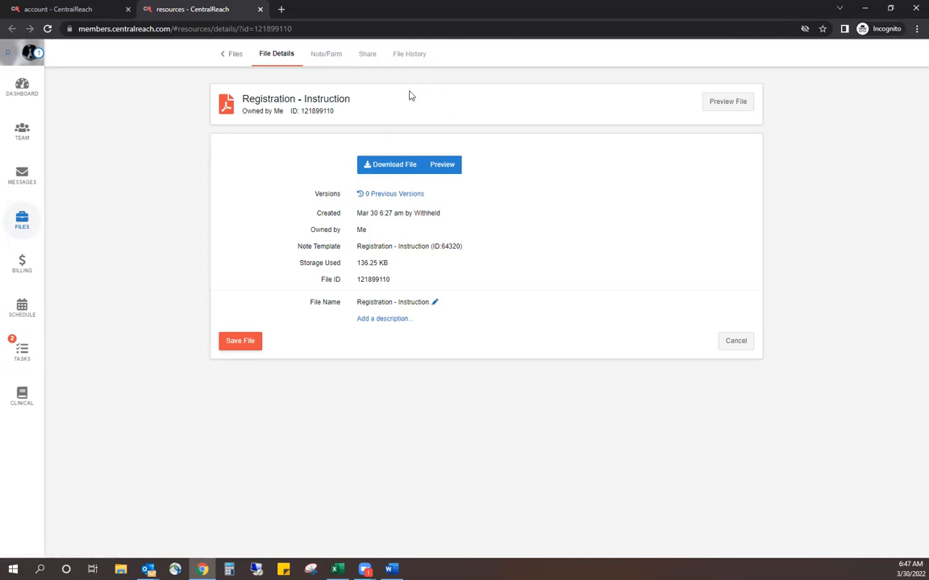
{"action": "left_click", "coordinate": [326, 56]}
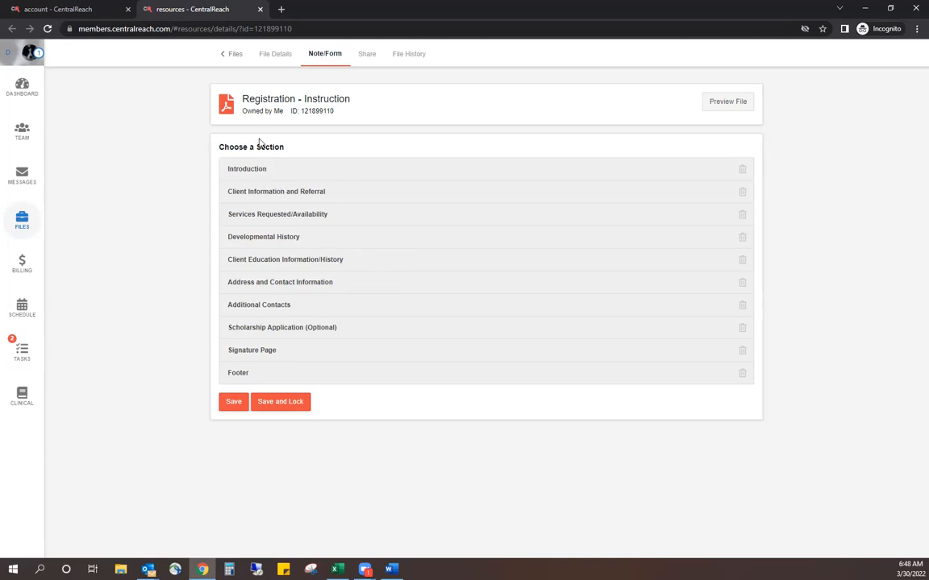
{"action": "left_click", "coordinate": [254, 174]}
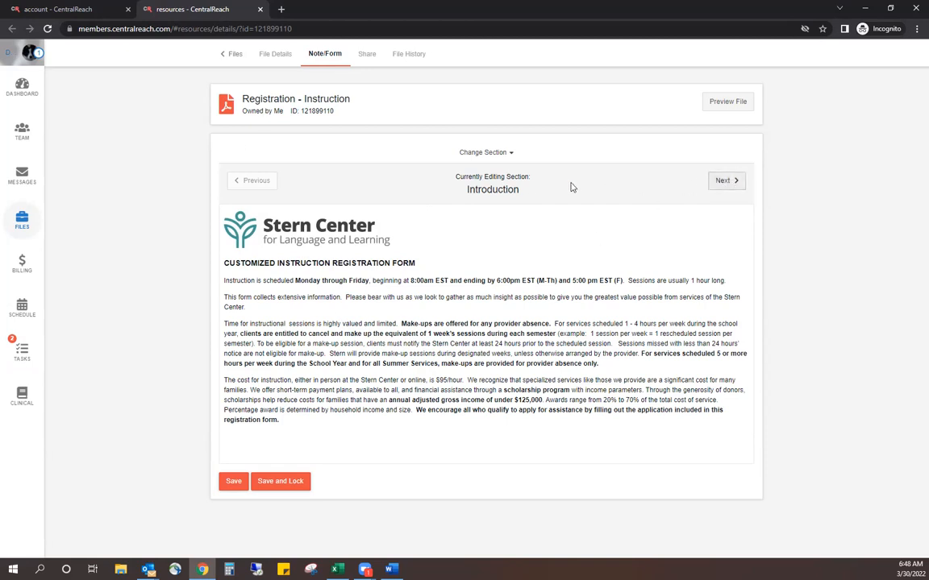
Step: Enter the client's corrected date of birth in the Client Information and Referral section
{"action": "left_click", "coordinate": [726, 182]}
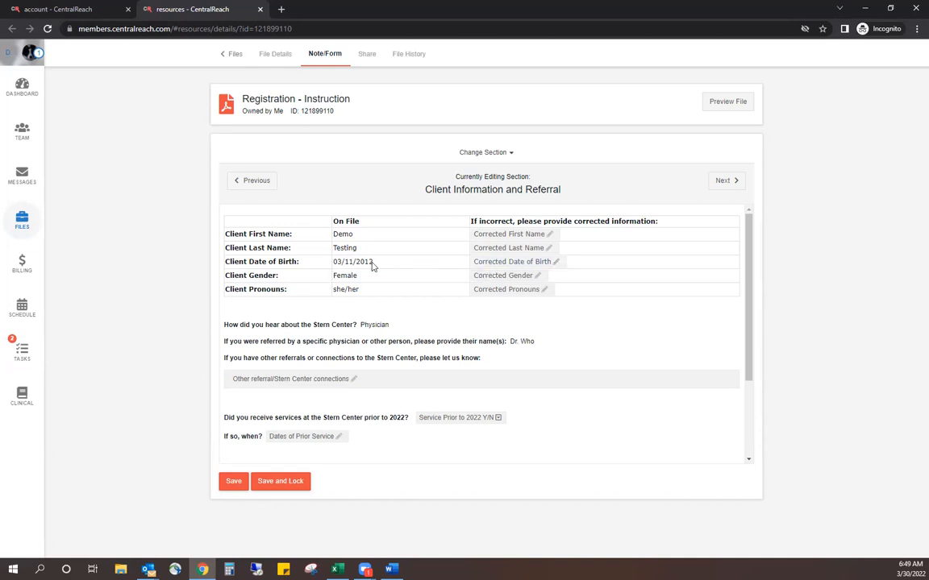
{"action": "left_click", "coordinate": [503, 265]}
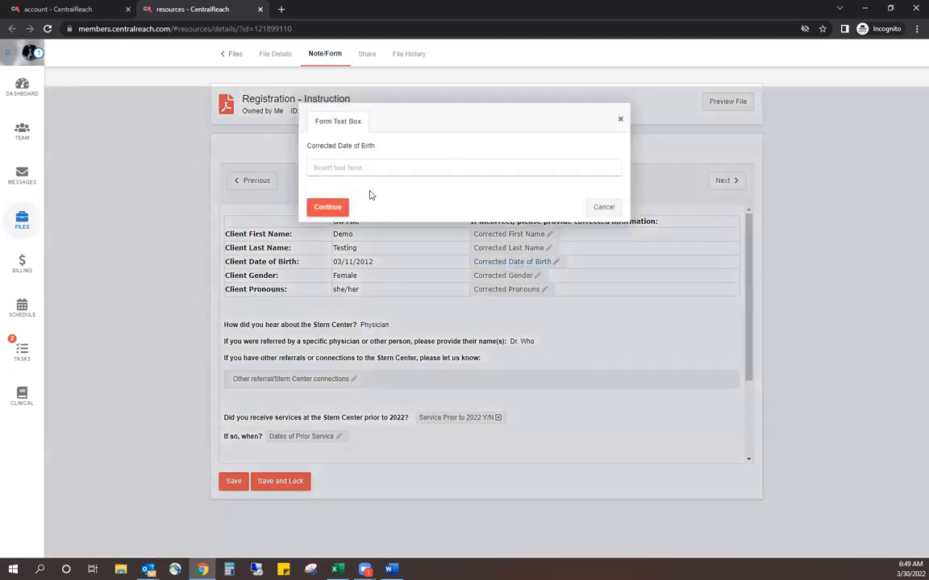
{"action": "type", "text": "3/12/2012"}
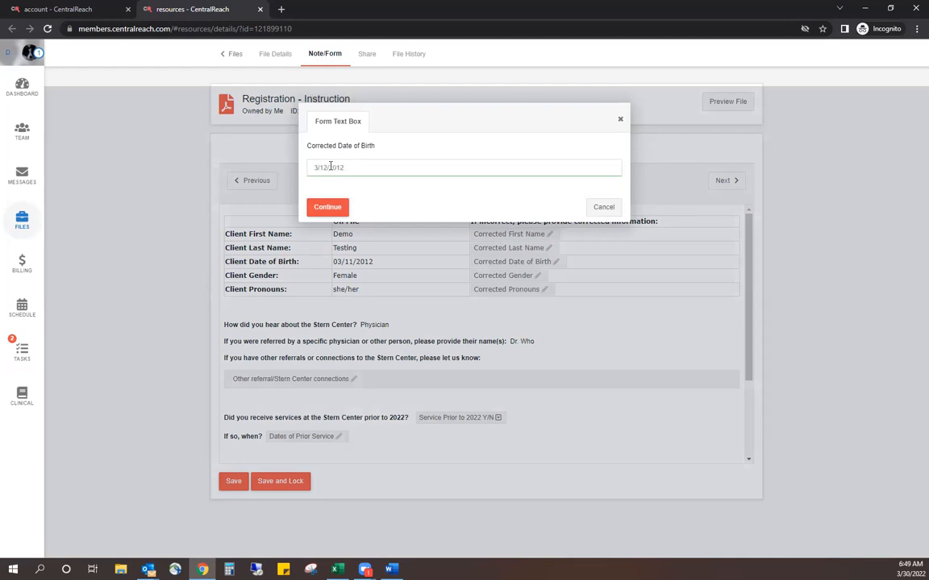
{"action": "left_click", "coordinate": [323, 207]}
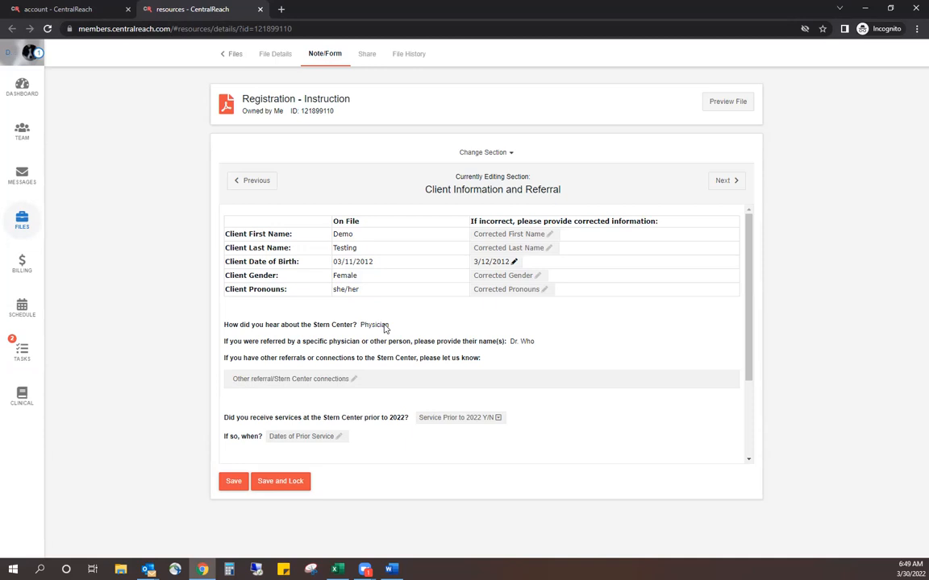
Step: Fill in the other referral/Stern Center connections with "My other child attended the Stern Center a few years ago."
{"action": "left_click", "coordinate": [328, 382]}
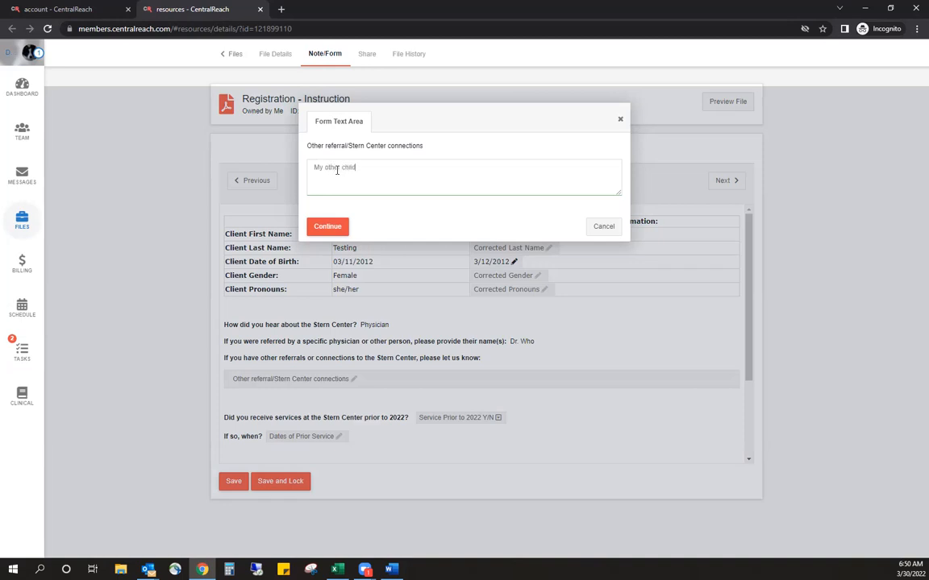
{"action": "type", "text": "tended the Stern Center a few years ago."}
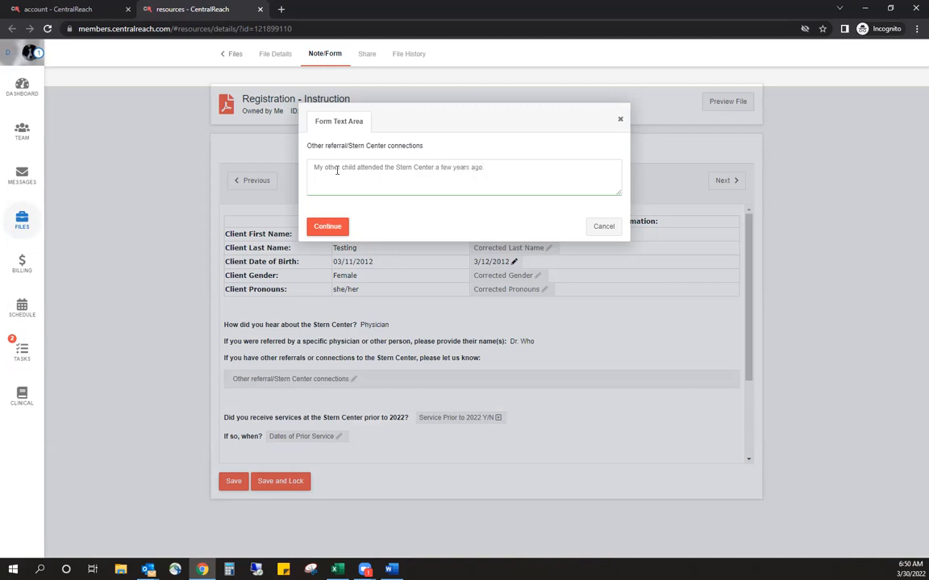
{"action": "left_click", "coordinate": [323, 226]}
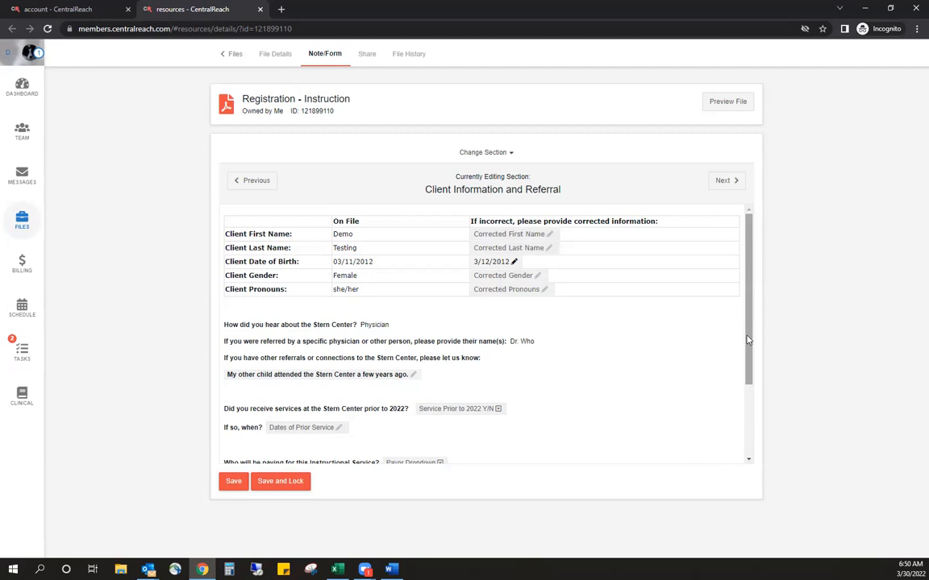
Step: Set the payor for the instructional service to Parent/Guardian
{"action": "left_click", "coordinate": [748, 451]}
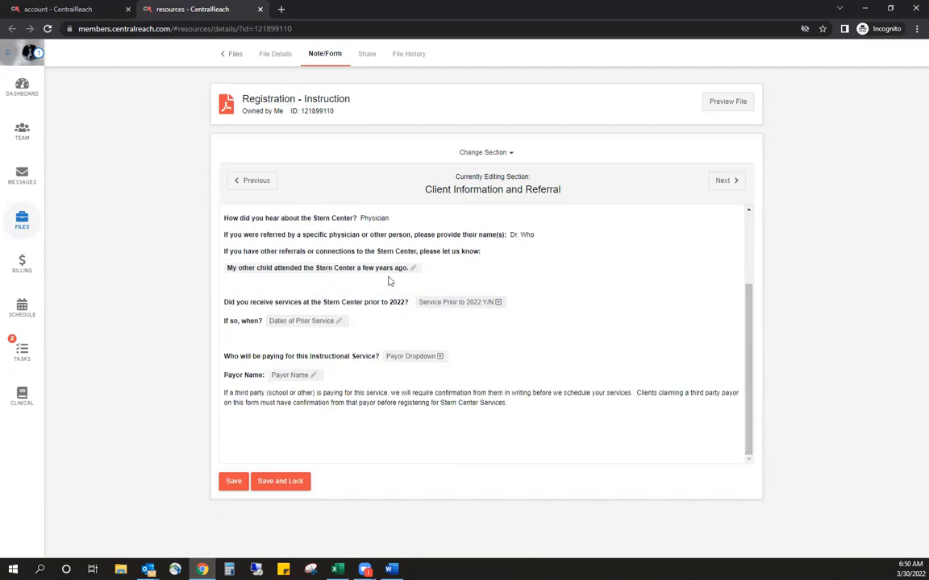
{"action": "left_click", "coordinate": [436, 355]}
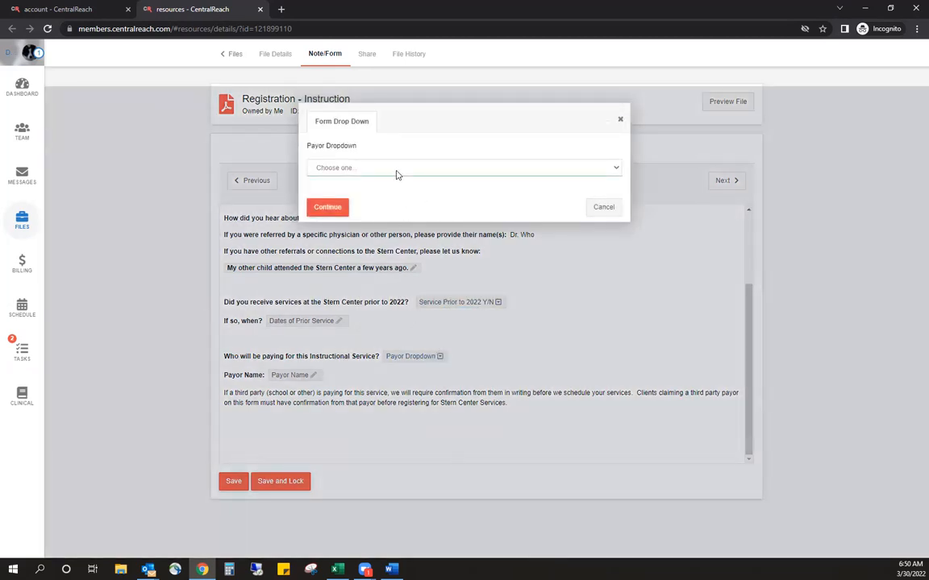
{"action": "left_click", "coordinate": [396, 169]}
{"action": "left_click", "coordinate": [356, 190]}
{"action": "left_click", "coordinate": [323, 207]}
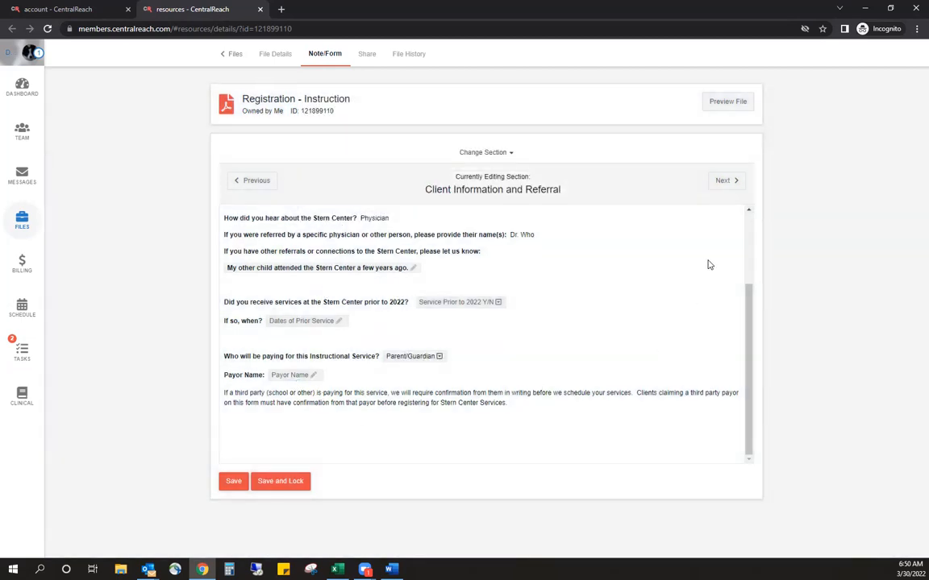
Step: In the Services Requested/Availability section, select Orton-Gillingham and answer Yes to the required minimum sessions commitment
{"action": "left_click", "coordinate": [725, 181]}
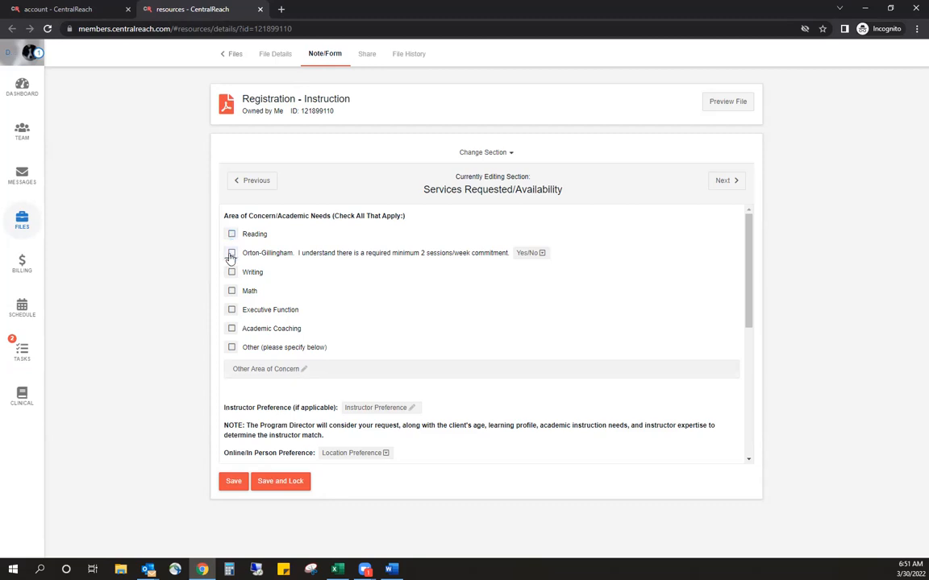
{"action": "left_click", "coordinate": [529, 254]}
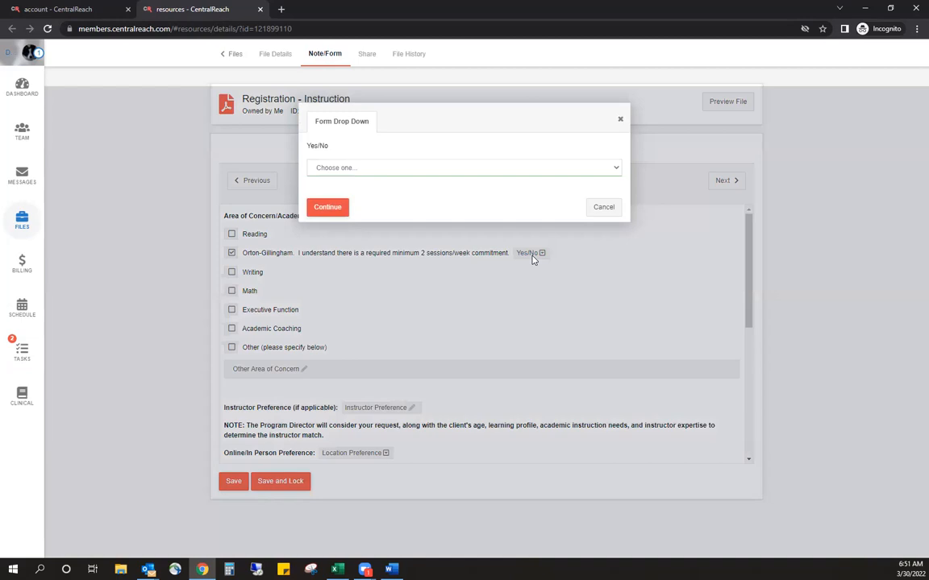
{"action": "left_click", "coordinate": [574, 167]}
{"action": "left_click", "coordinate": [340, 190]}
{"action": "left_click", "coordinate": [328, 207]}
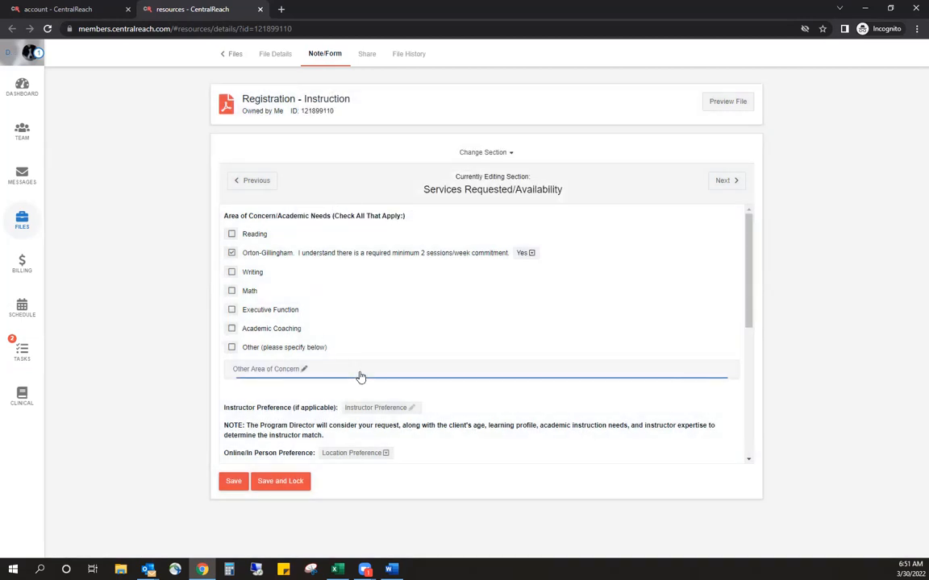
Step: Set the Online/In Person Preference to No Preference
{"action": "scroll", "coordinate": [360, 375], "scroll_direction": "down", "scroll_amount": 1}
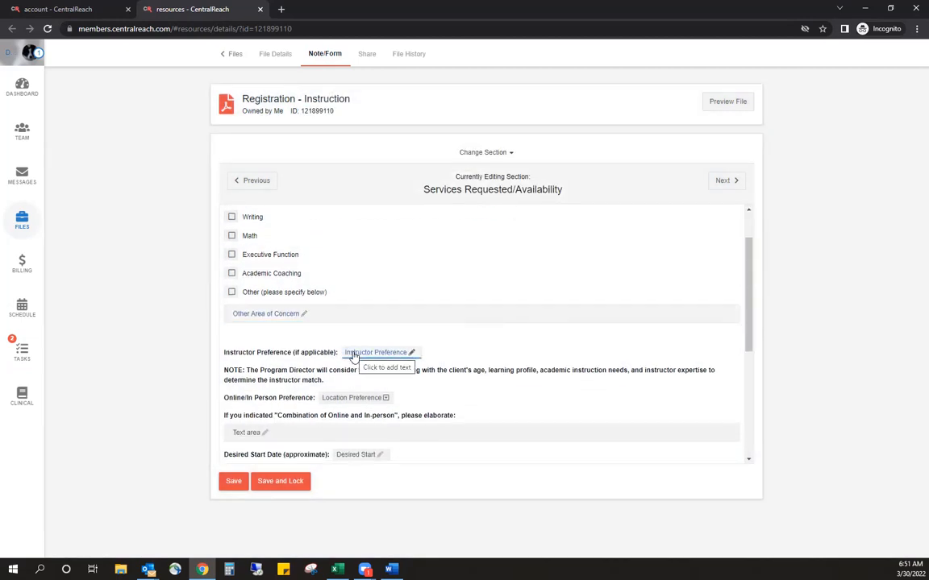
{"action": "scroll", "coordinate": [368, 361], "scroll_direction": "down", "scroll_amount": 2}
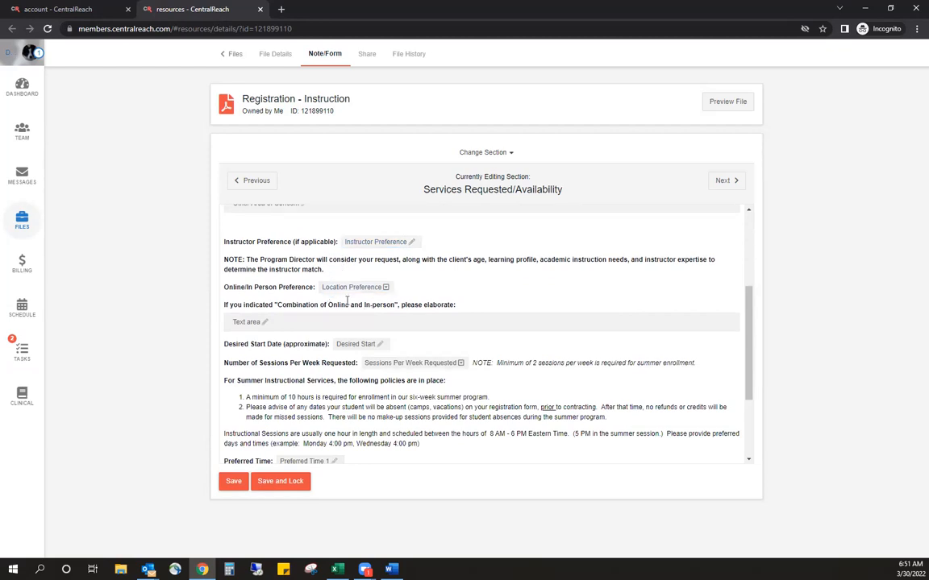
{"action": "left_click", "coordinate": [338, 292]}
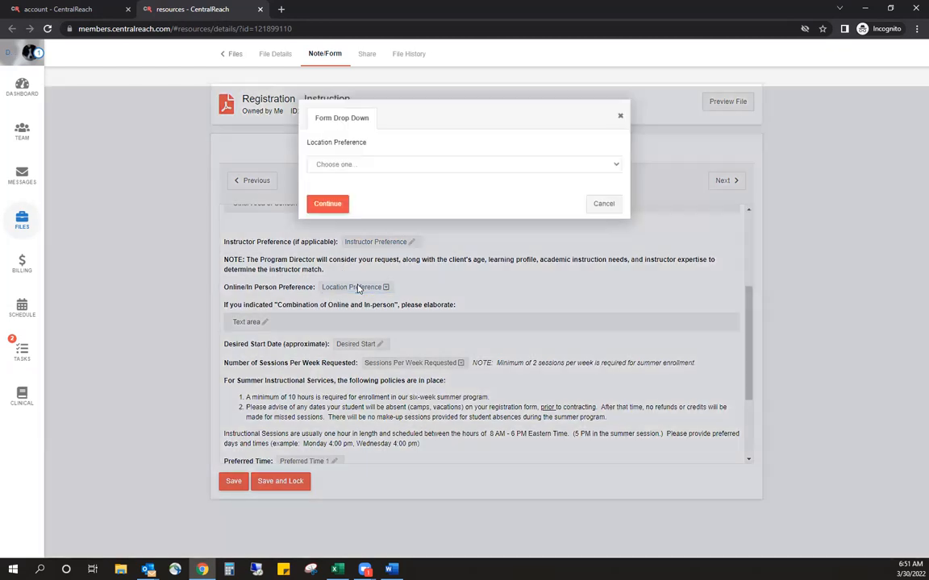
{"action": "left_click", "coordinate": [359, 168]}
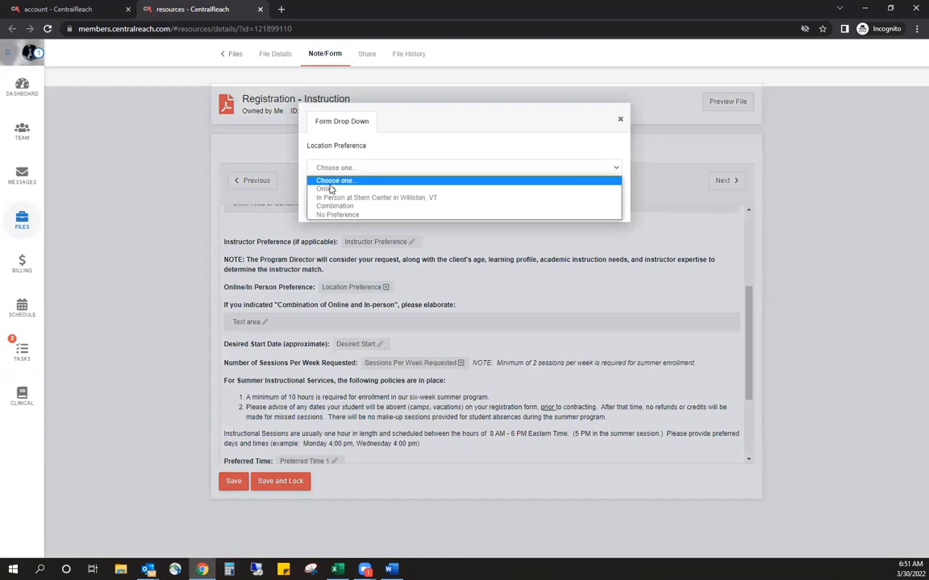
{"action": "left_click", "coordinate": [331, 214]}
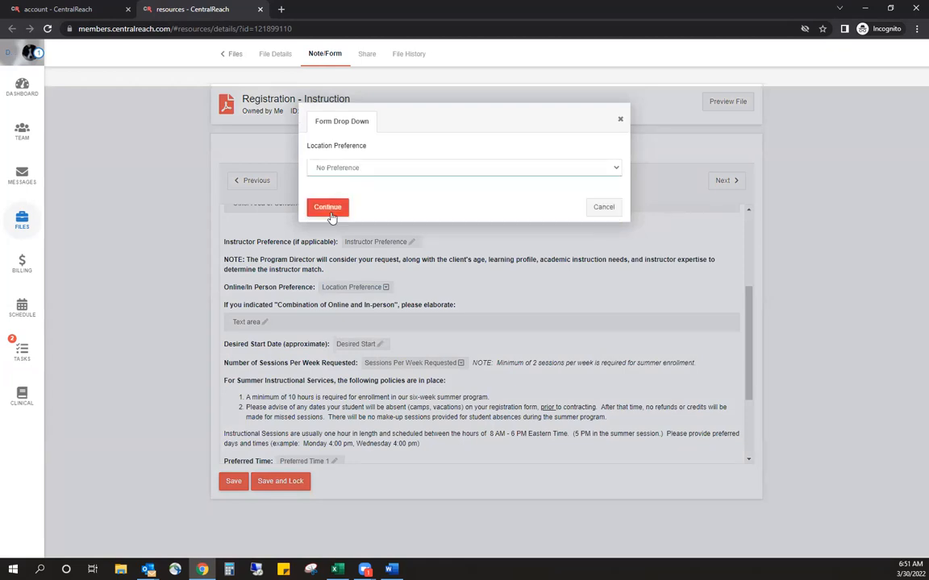
{"action": "left_click", "coordinate": [329, 205]}
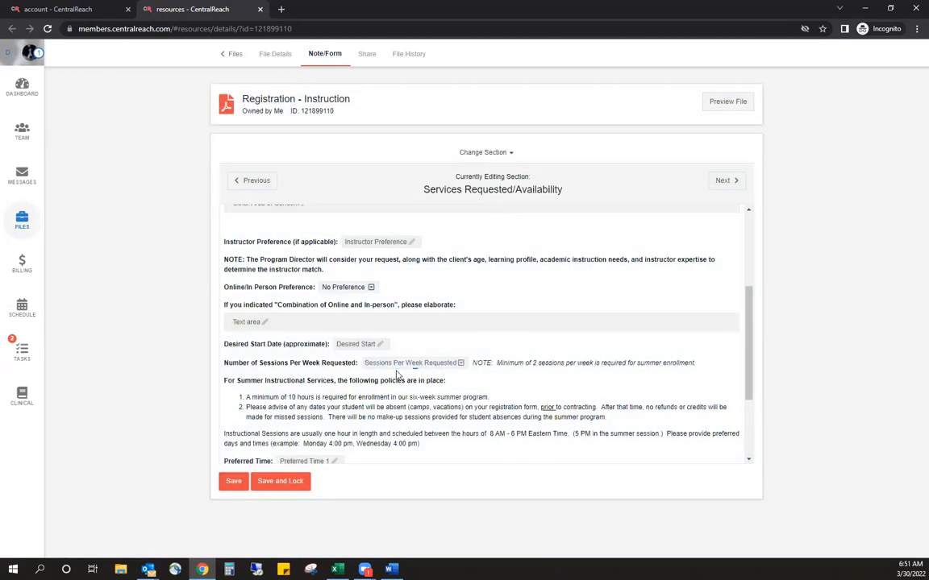
Step: Set the number of sessions per week requested to Two
{"action": "left_click", "coordinate": [400, 369]}
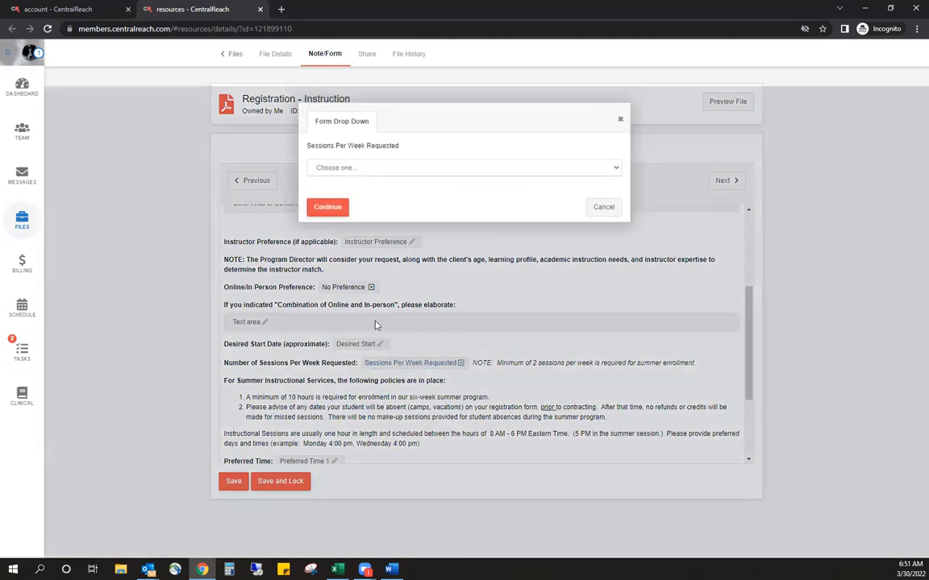
{"action": "left_click", "coordinate": [346, 167]}
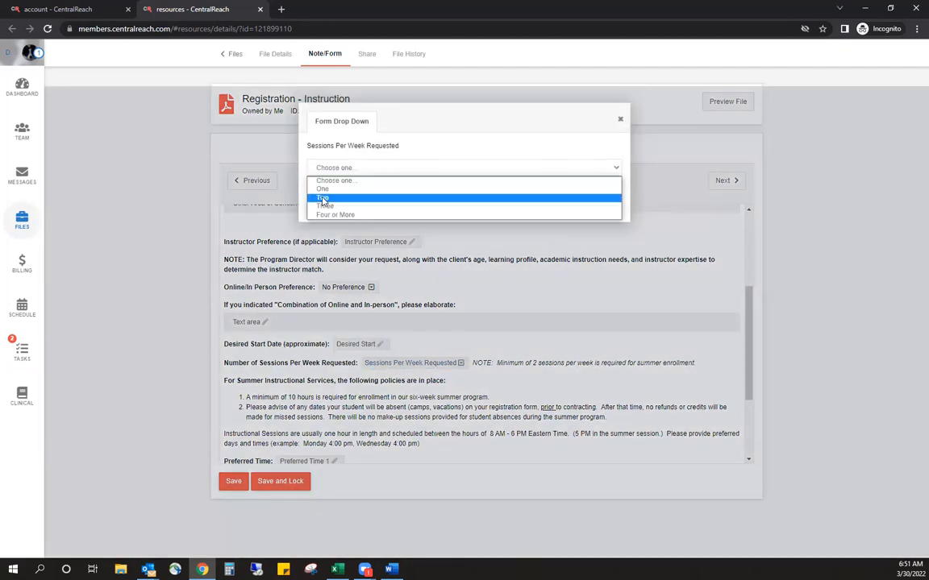
{"action": "left_click", "coordinate": [322, 198]}
{"action": "left_click", "coordinate": [326, 208]}
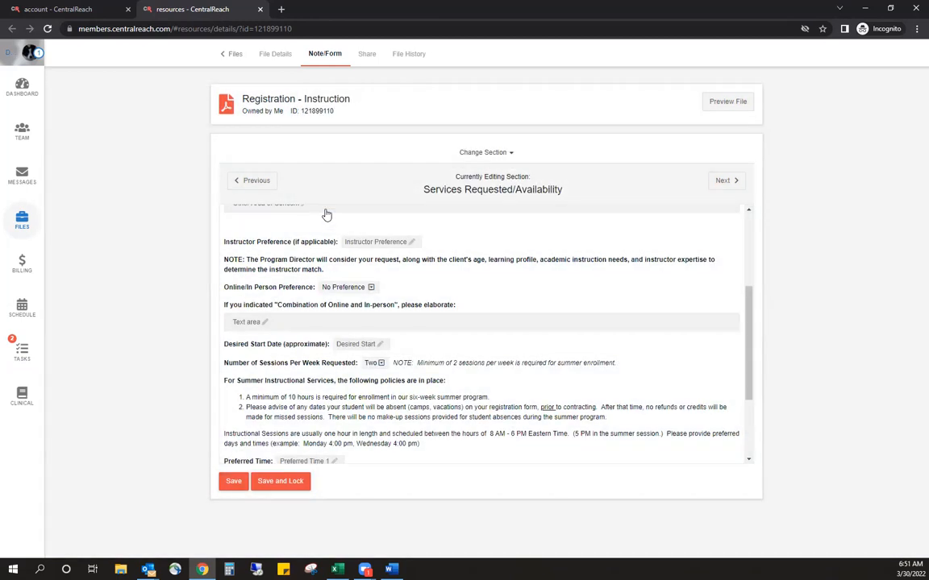
Step: In the Client Education Information/History section, enter "Bridport Central School" as the corrected client school
{"action": "scroll", "coordinate": [361, 302], "scroll_direction": "down", "scroll_amount": 2}
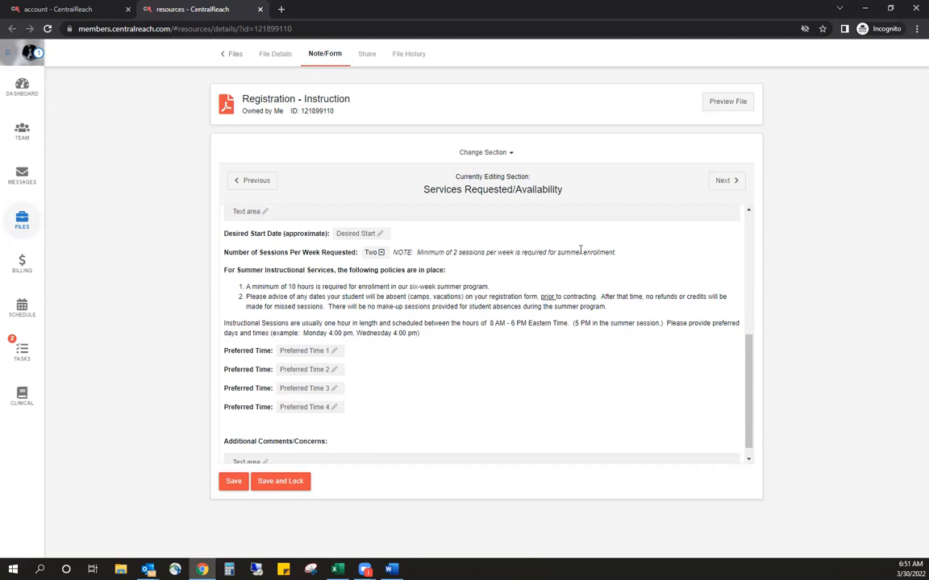
{"action": "left_click", "coordinate": [731, 181]}
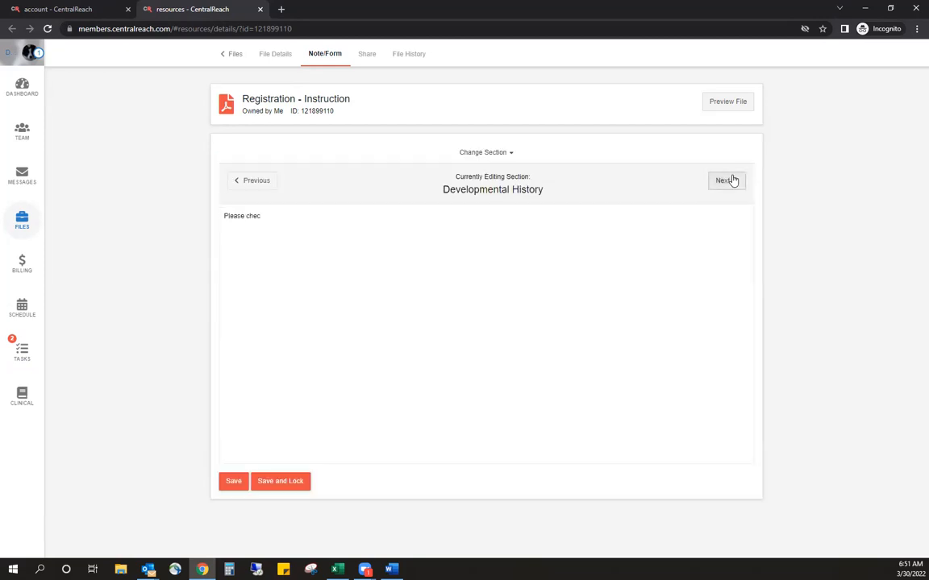
{"action": "left_click", "coordinate": [722, 181]}
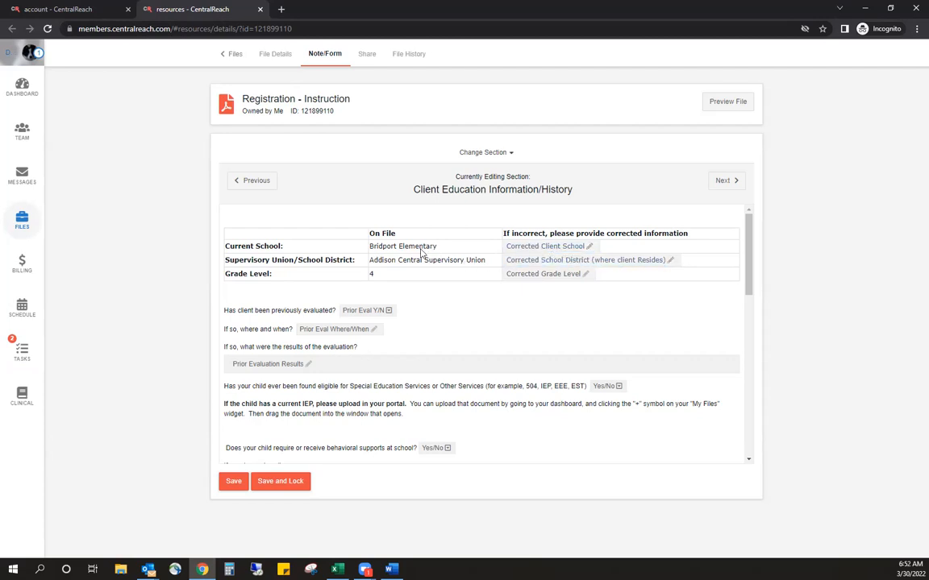
{"action": "left_click", "coordinate": [532, 249]}
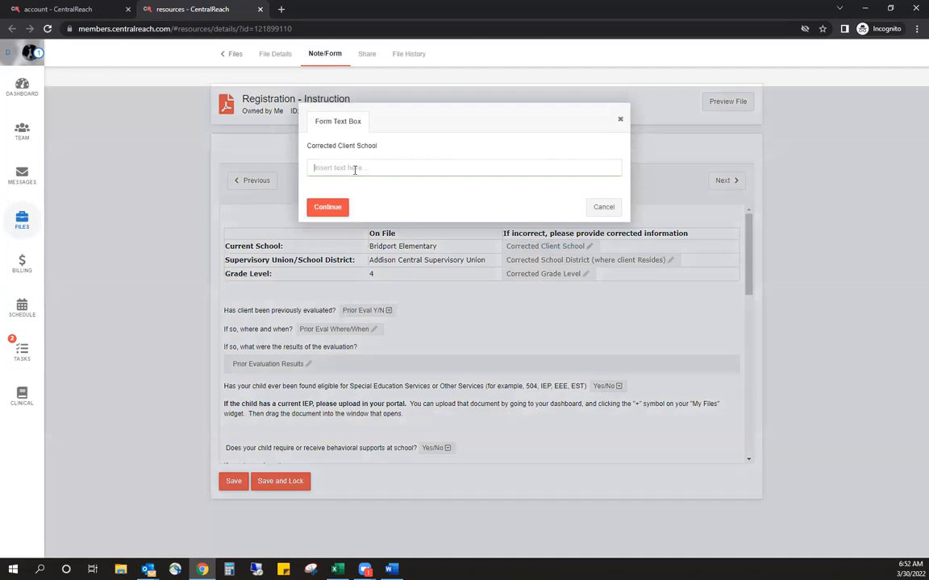
{"action": "type", "text": "Bridport Central School"}
{"action": "left_click", "coordinate": [326, 207]}
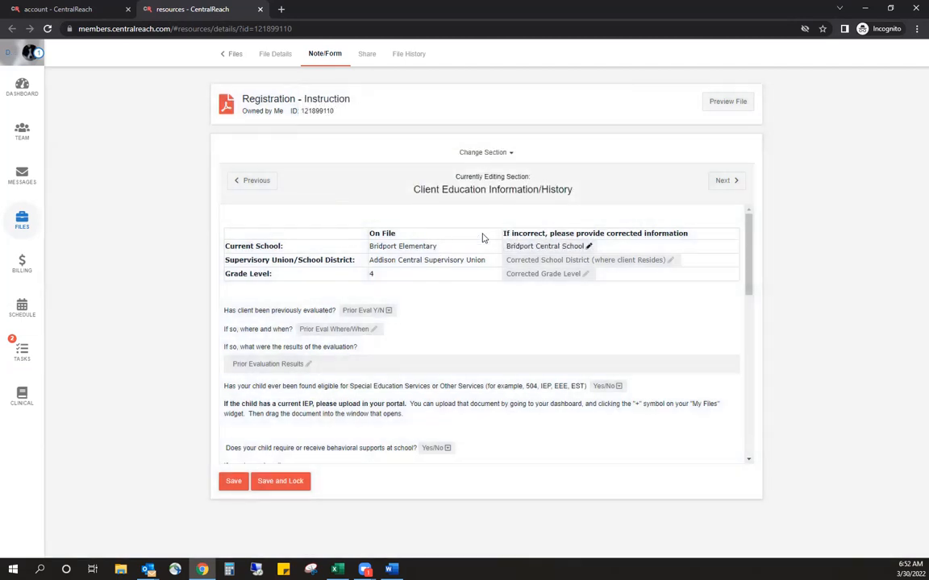
Step: Advance to the optional Scholarship Application section and review its statement, named scholarship and income eligibility parts
{"action": "left_click", "coordinate": [725, 180]}
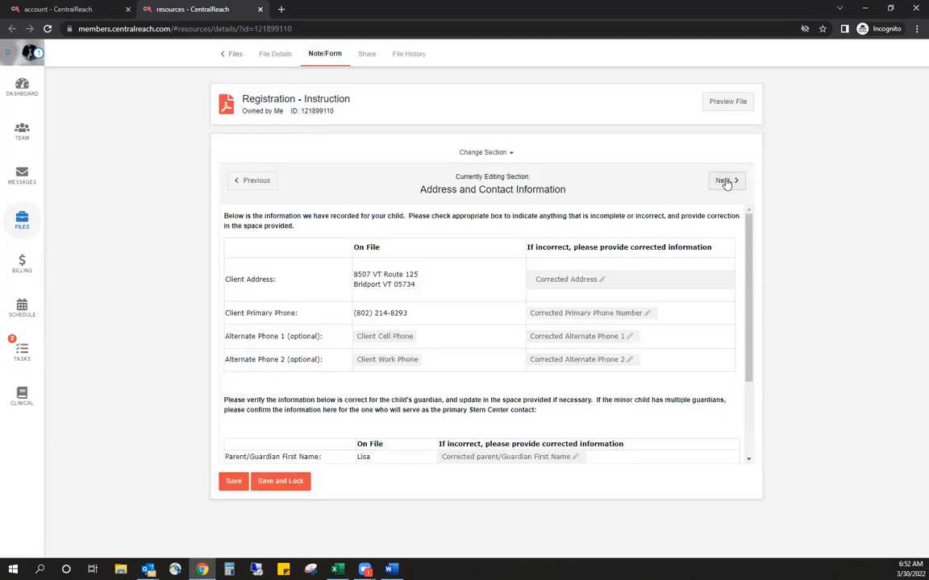
{"action": "left_click", "coordinate": [725, 181]}
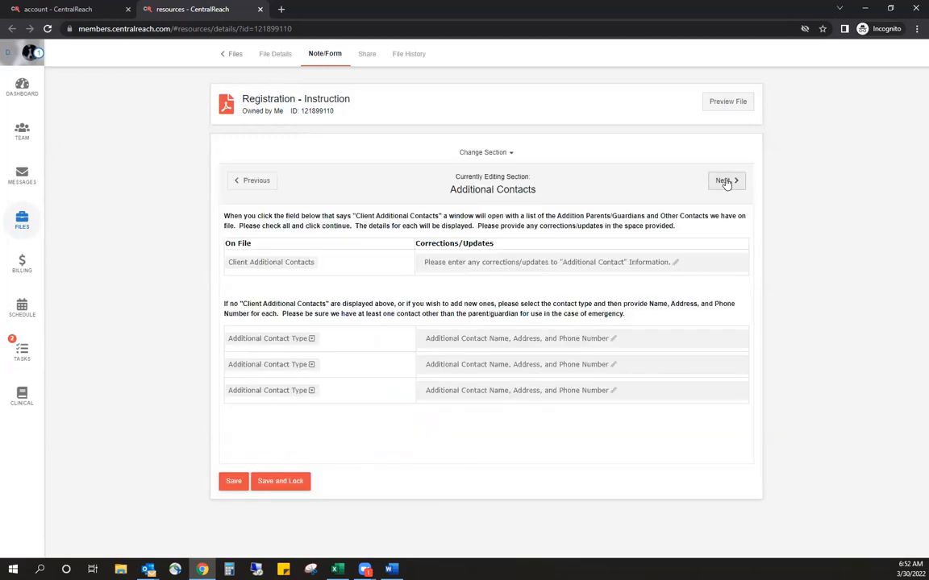
{"action": "left_click", "coordinate": [725, 180]}
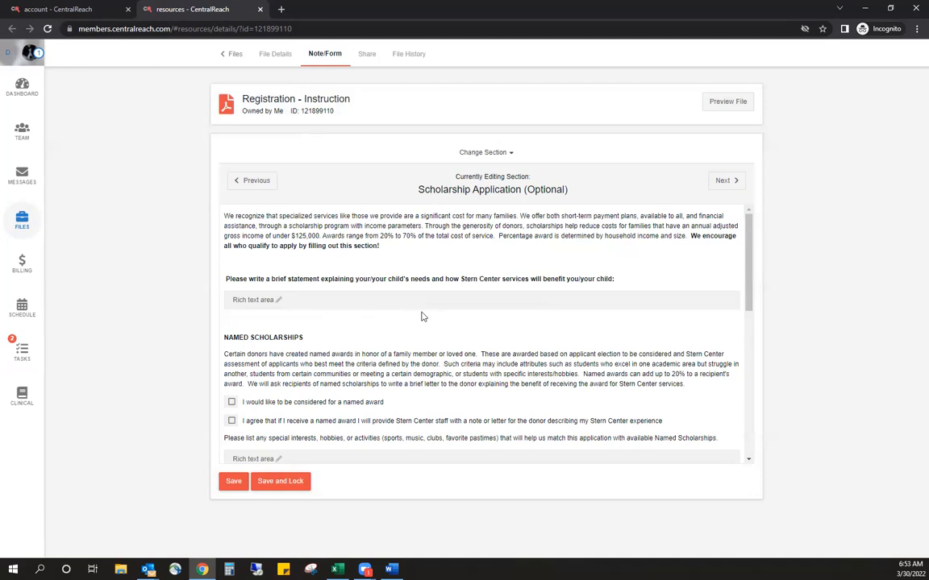
{"action": "scroll", "coordinate": [336, 364], "scroll_direction": "down", "scroll_amount": 3}
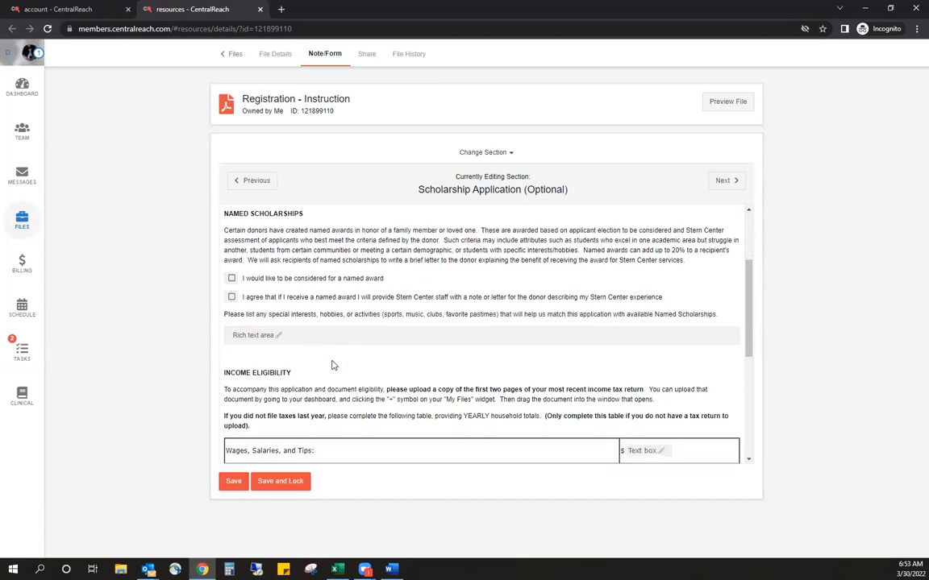
{"action": "scroll", "coordinate": [336, 364], "scroll_direction": "down", "scroll_amount": 2}
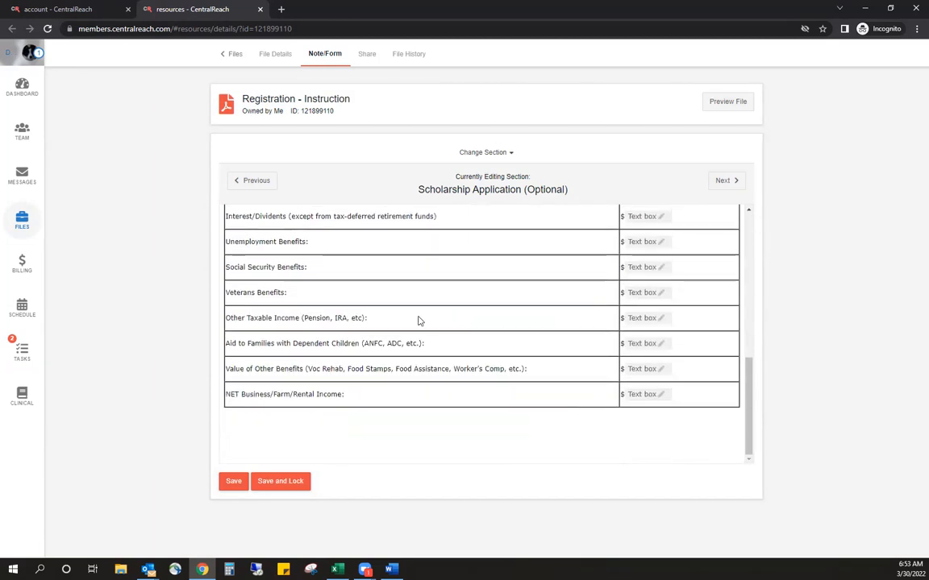
{"action": "scroll", "coordinate": [417, 321], "scroll_direction": "up", "scroll_amount": 5}
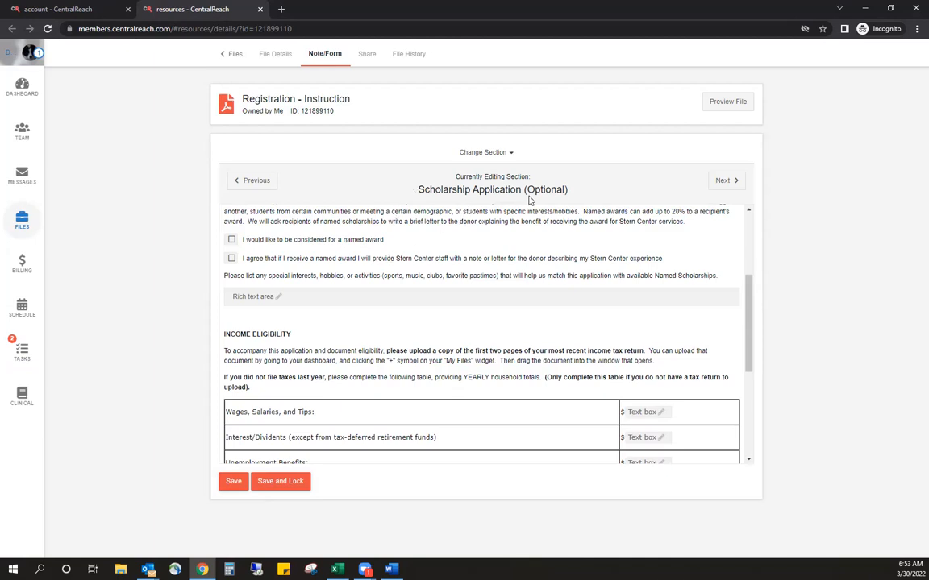
{"action": "scroll", "coordinate": [483, 215], "scroll_direction": "up", "scroll_amount": 2}
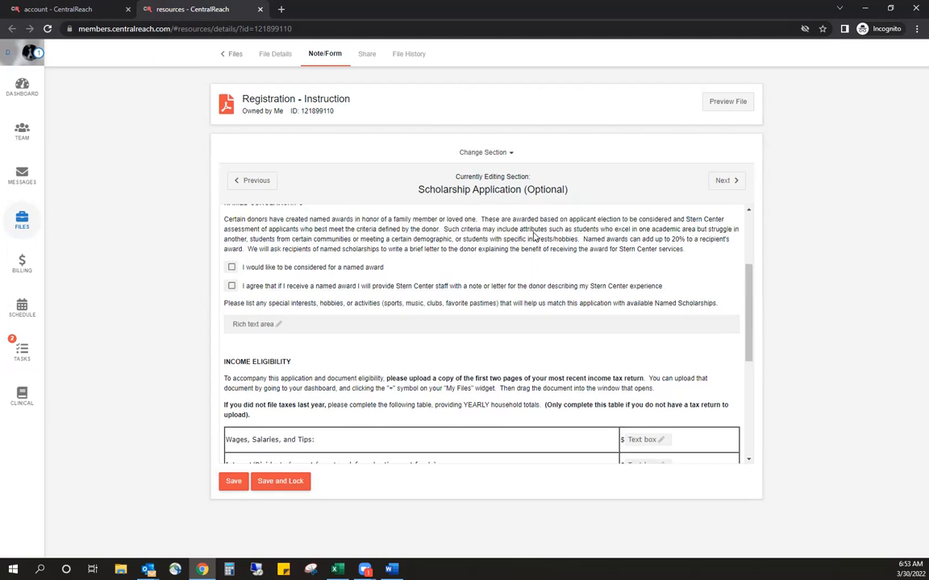
{"action": "scroll", "coordinate": [516, 262], "scroll_direction": "up", "scroll_amount": 1}
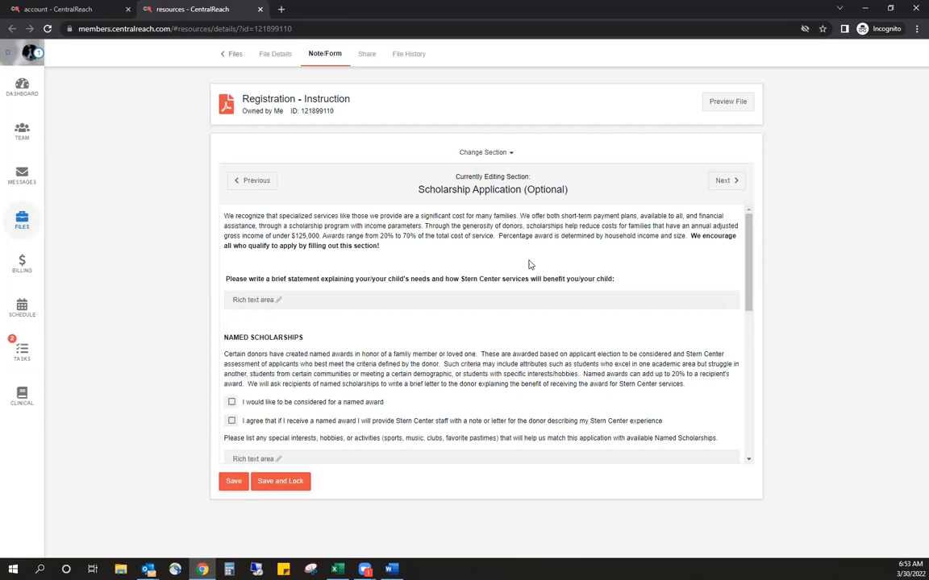
{"action": "scroll", "coordinate": [528, 264], "scroll_direction": "down", "scroll_amount": 10}
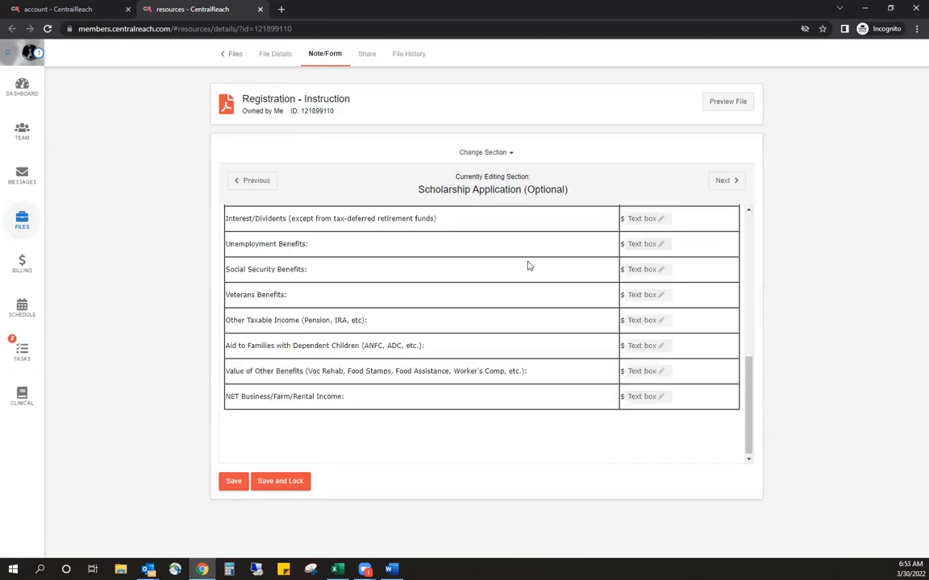
{"action": "scroll", "coordinate": [526, 267], "scroll_direction": "up", "scroll_amount": 6}
{"action": "scroll", "coordinate": [527, 267], "scroll_direction": "up", "scroll_amount": 3}
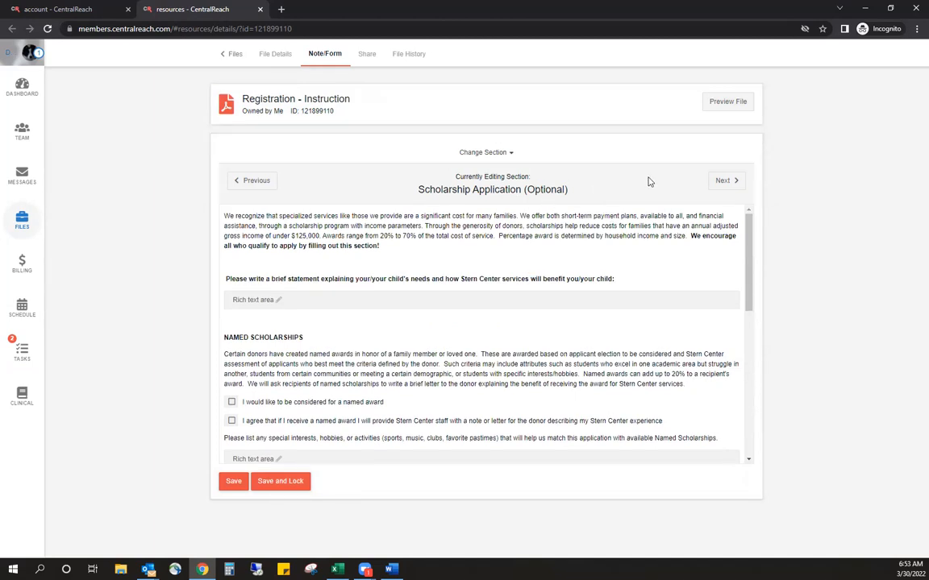
Step: Sign the Signature Page with the parent/guardian's name and a drawn signature, and save and lock the registration form
{"action": "left_click", "coordinate": [723, 181]}
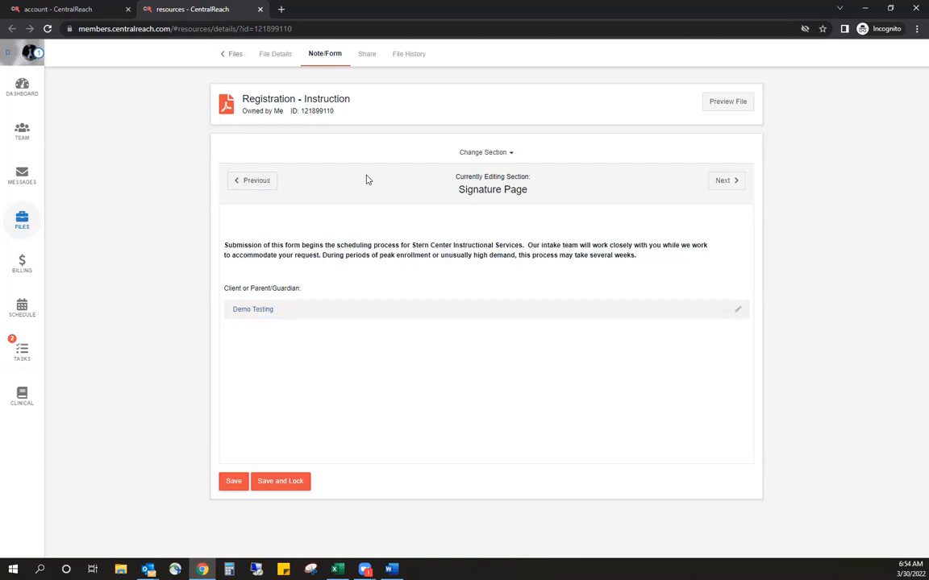
{"action": "left_click", "coordinate": [306, 315]}
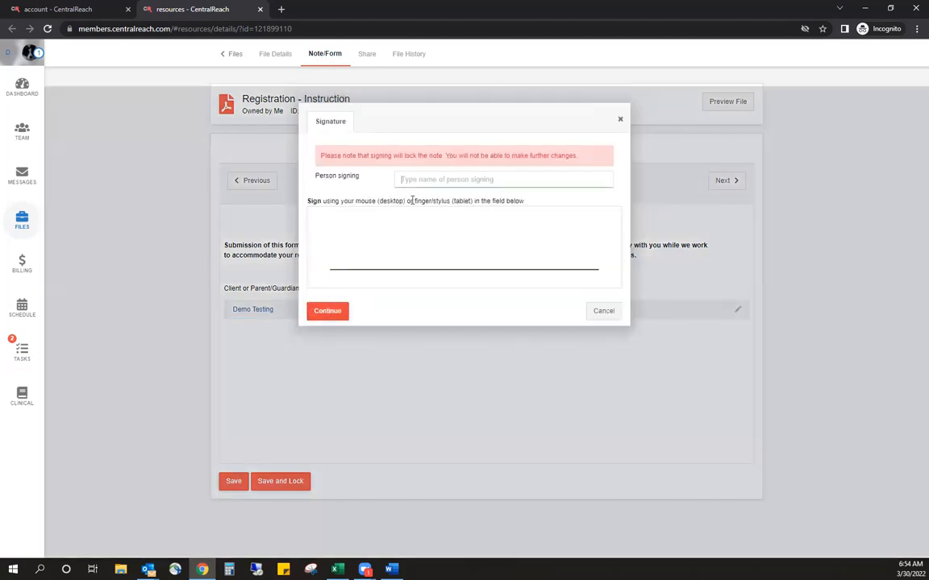
{"action": "type", "text": "Lisa Testing"}
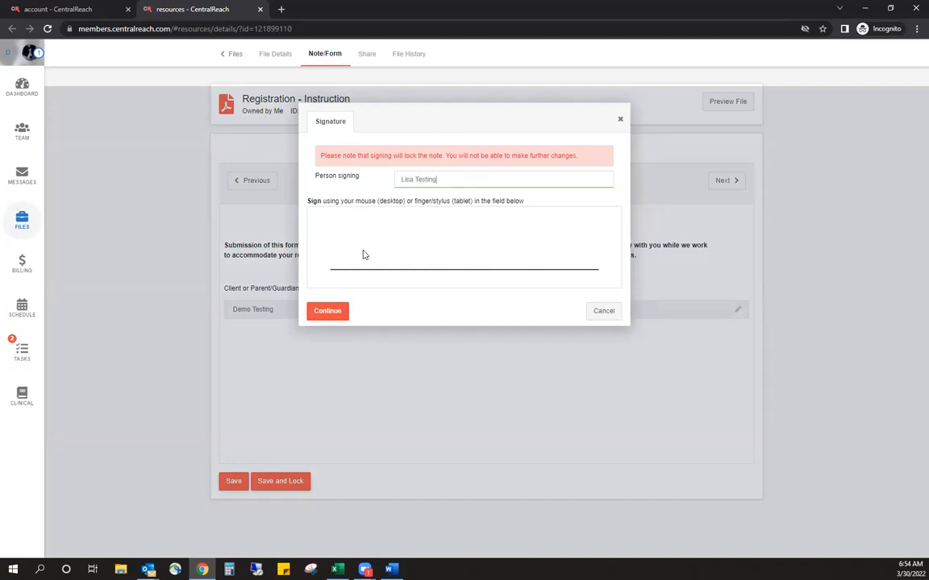
{"action": "left_click_drag", "start_coordinate": [334, 246], "coordinate": [591, 265]}
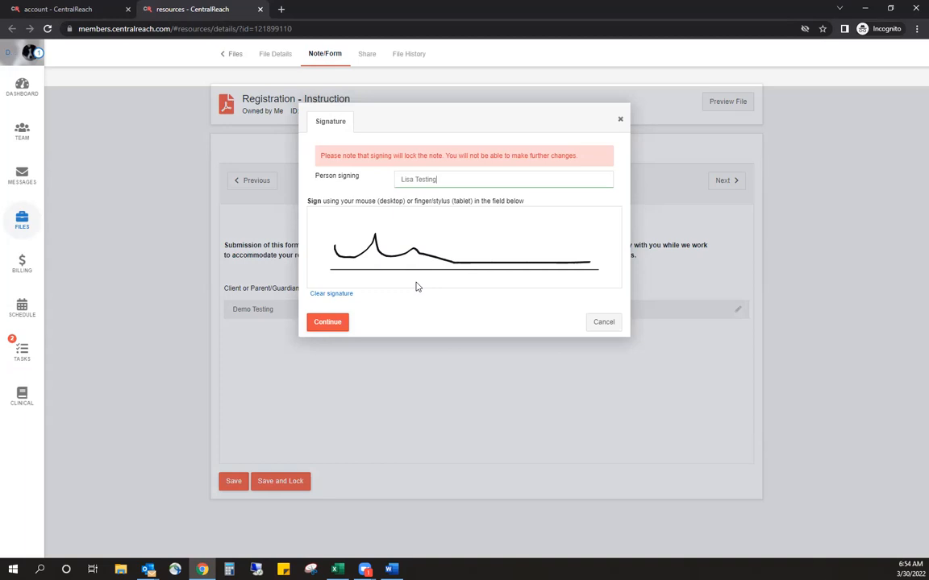
{"action": "left_click", "coordinate": [325, 324]}
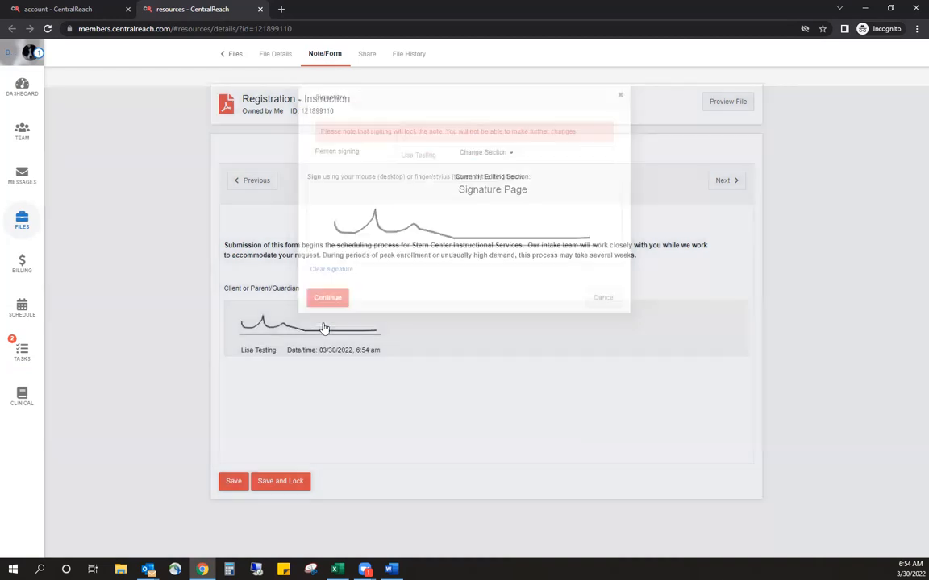
{"action": "left_click", "coordinate": [726, 179]}
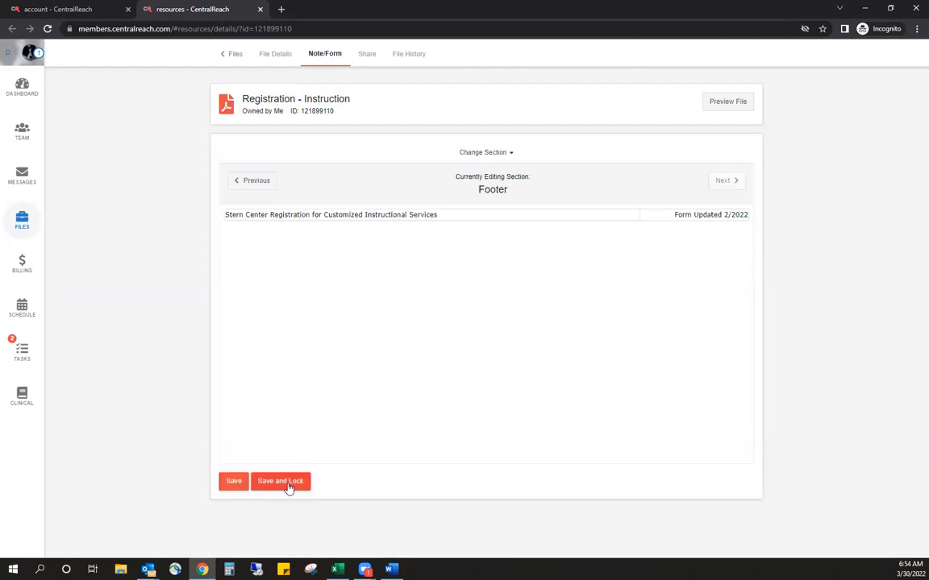
{"action": "left_click", "coordinate": [288, 484]}
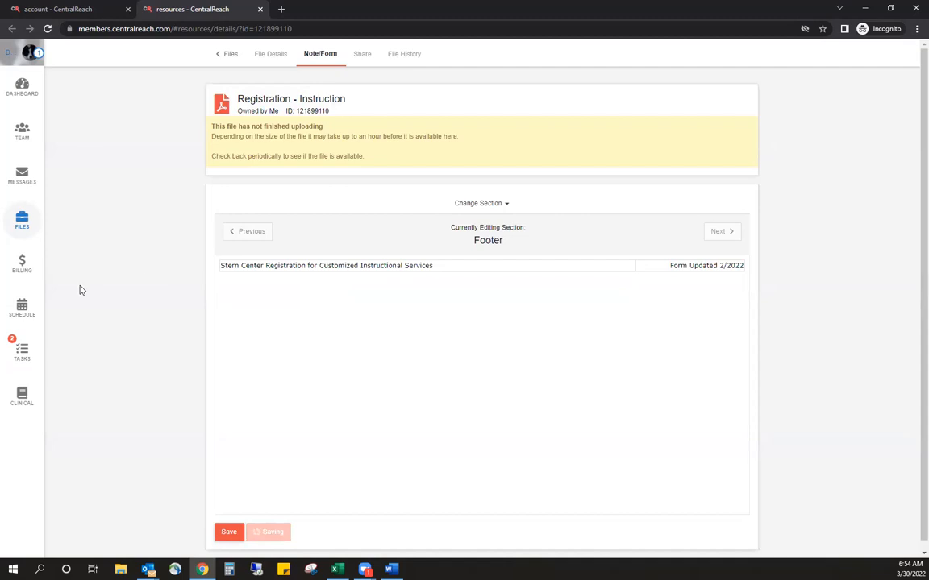
Step: Mark the task "C. Complete Registration Form" as completed
{"action": "left_click", "coordinate": [22, 353]}
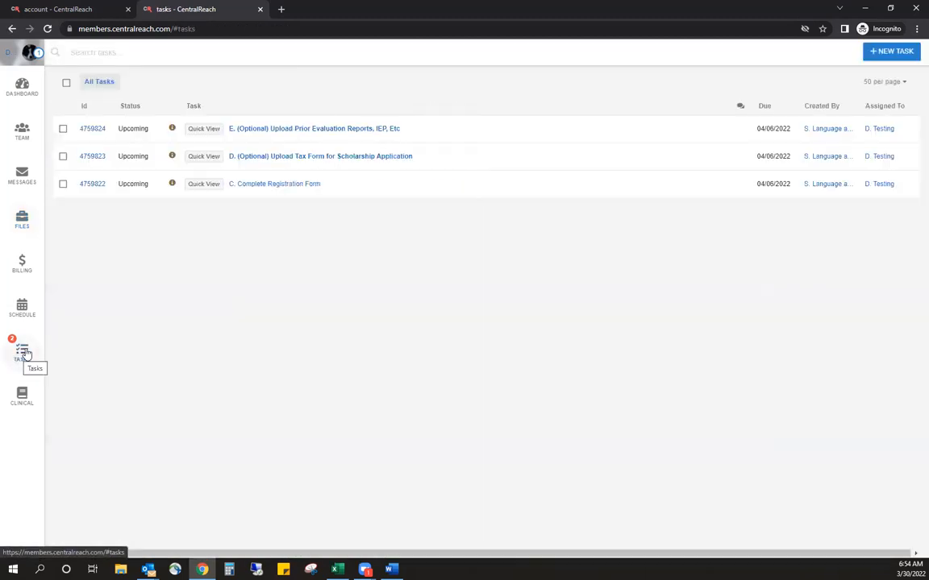
{"action": "left_click", "coordinate": [288, 184]}
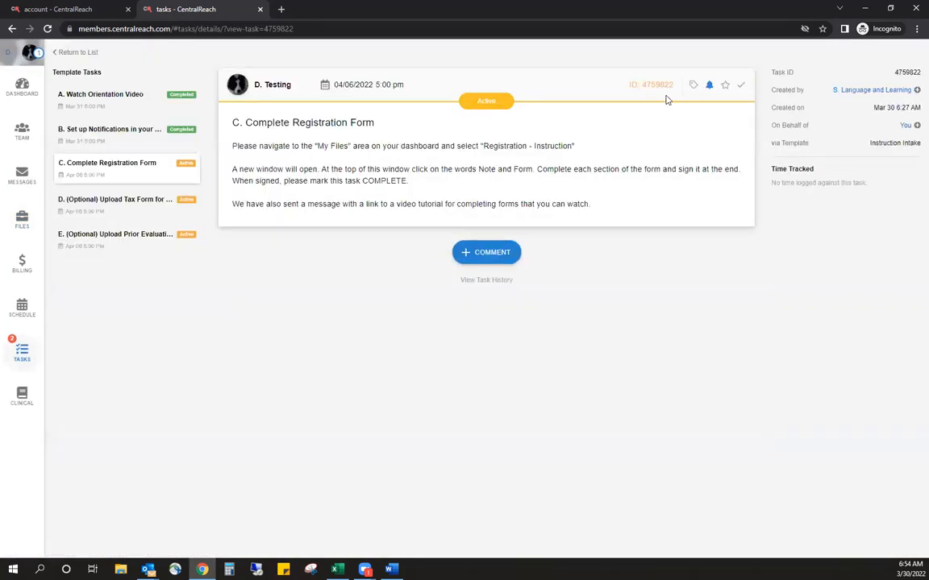
{"action": "left_click", "coordinate": [740, 84]}
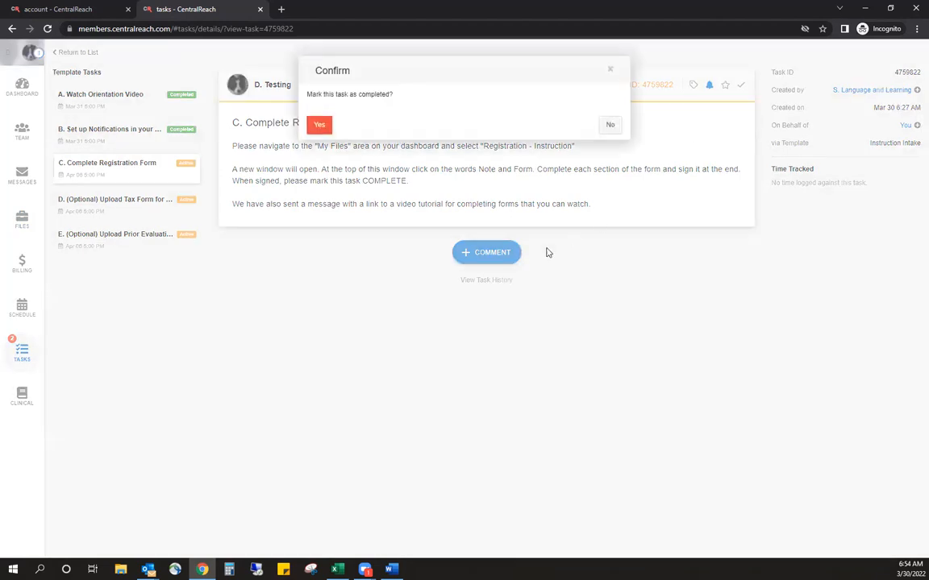
{"action": "left_click", "coordinate": [317, 125]}
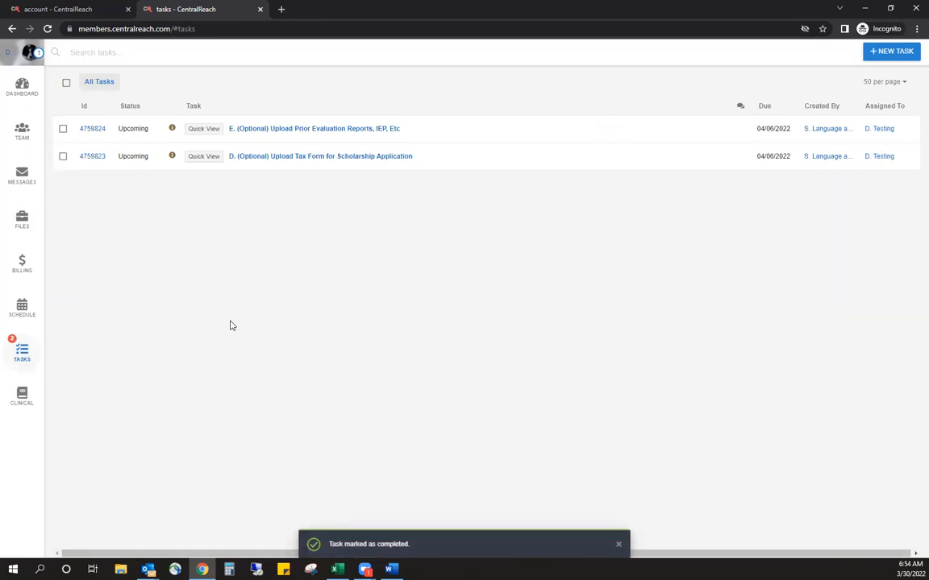
Step: Check the optional scholarship tax form task's instructions, then upload CR Pretend 1040.pdf through the dashboard's My Files area and save the file
{"action": "left_click", "coordinate": [347, 157]}
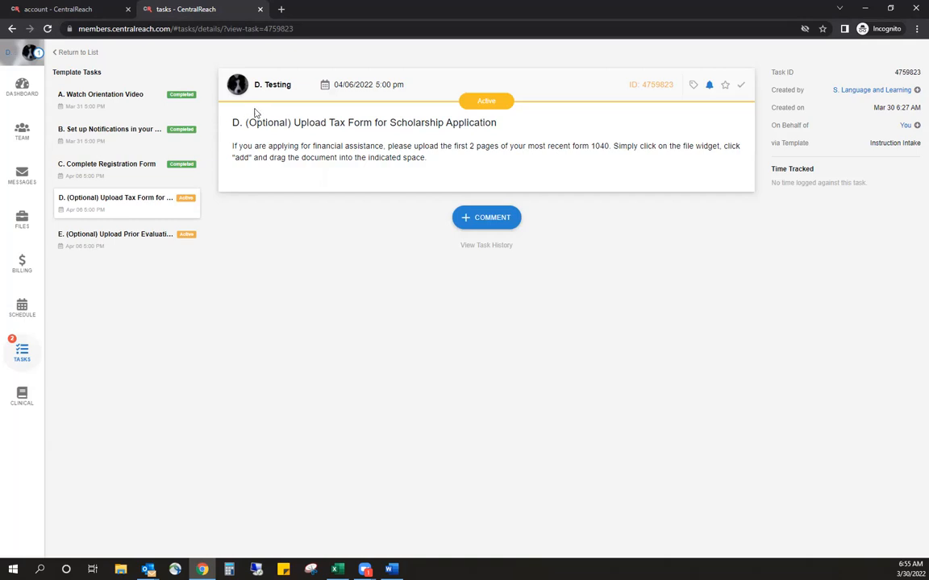
{"action": "left_click", "coordinate": [22, 86]}
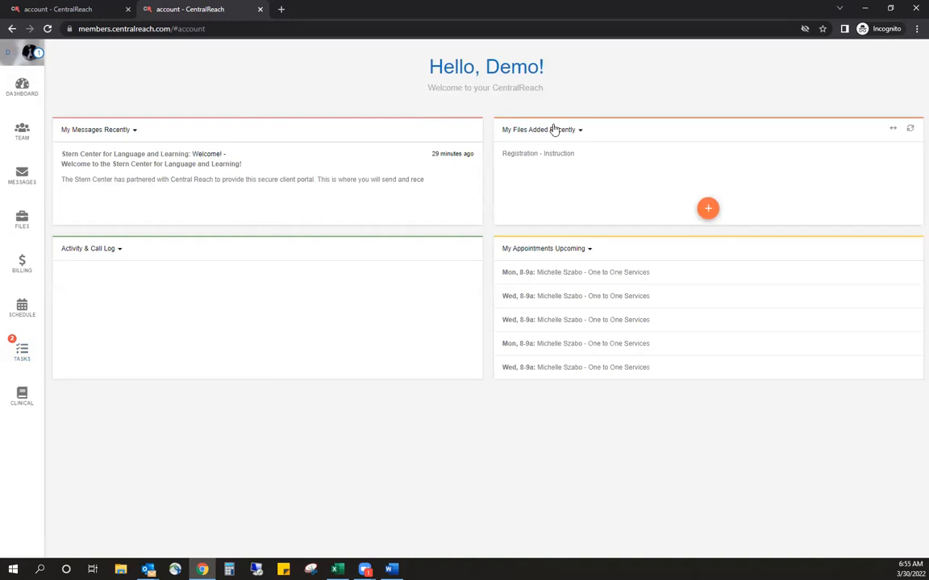
{"action": "left_click", "coordinate": [708, 211]}
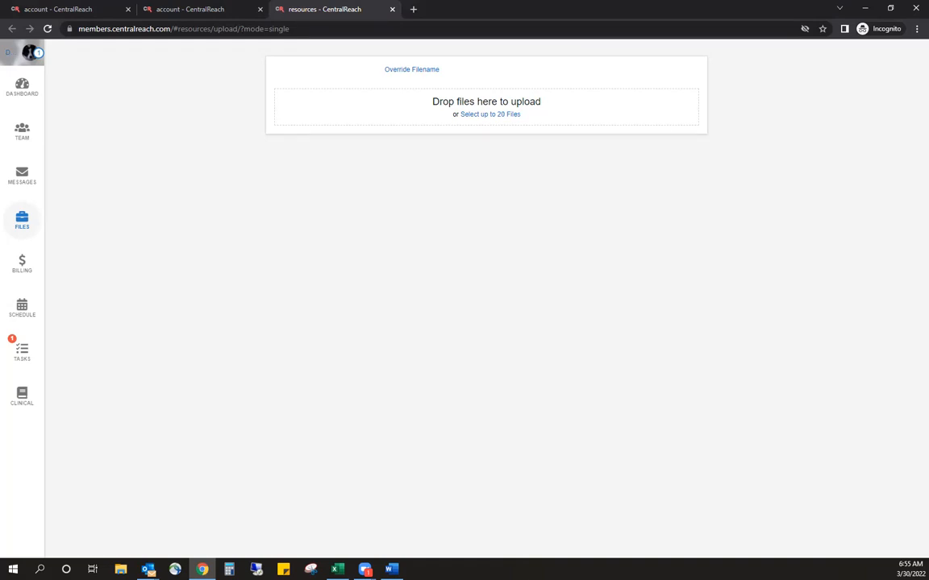
{"action": "left_click_drag", "start_coordinate": [311, 80], "coordinate": [485, 113]}
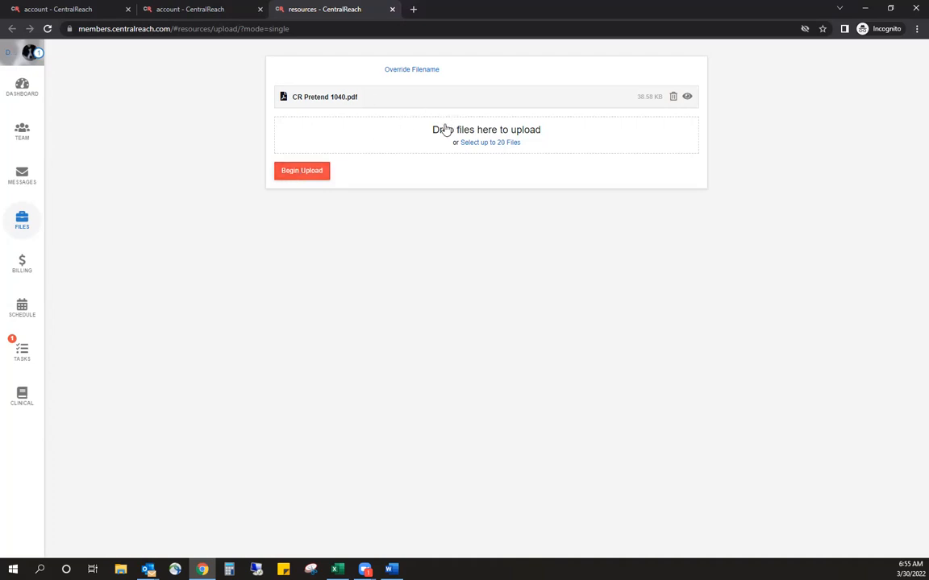
{"action": "left_click", "coordinate": [302, 171]}
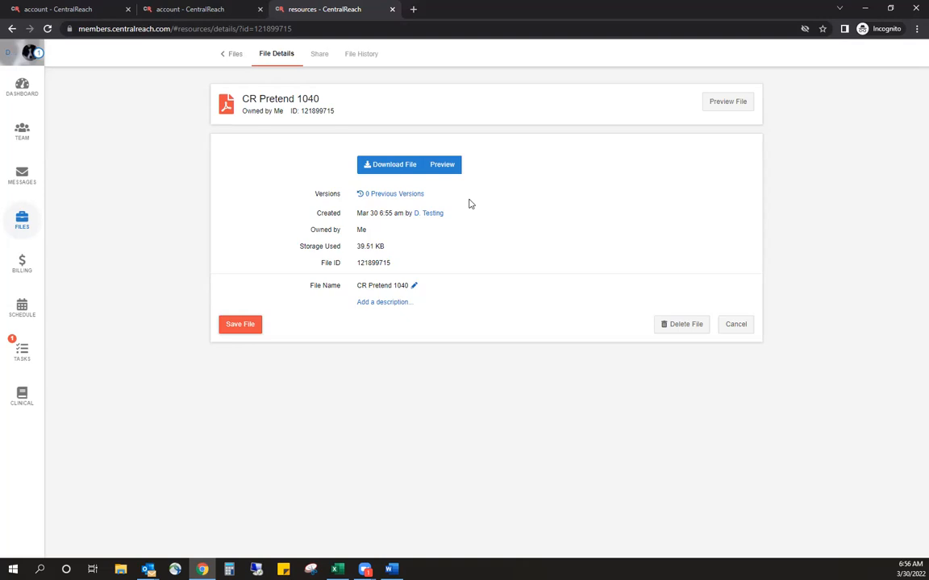
{"action": "left_click", "coordinate": [239, 324]}
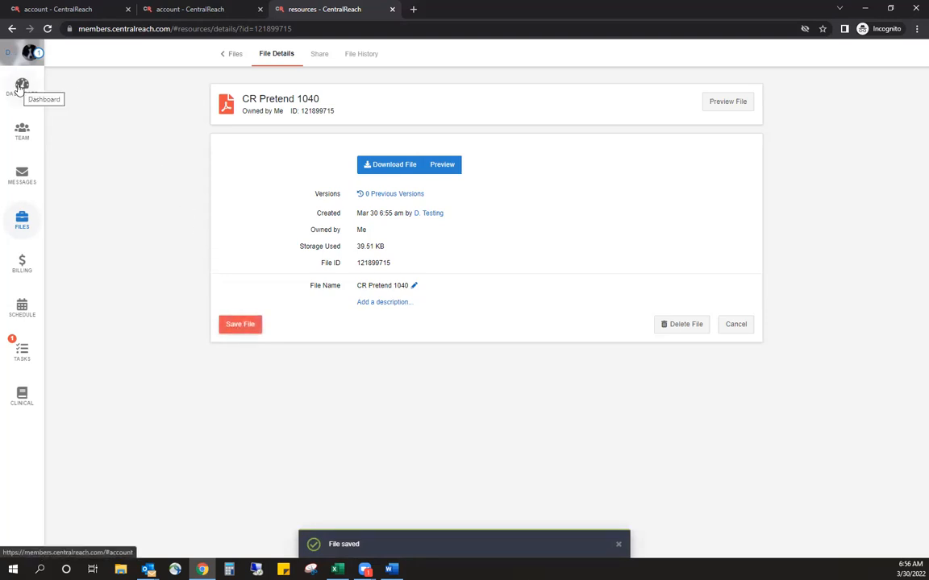
Step: Mark the task "D. (Optional) Upload Tax Form for Scholarship Application" as completed
{"action": "left_click", "coordinate": [23, 352]}
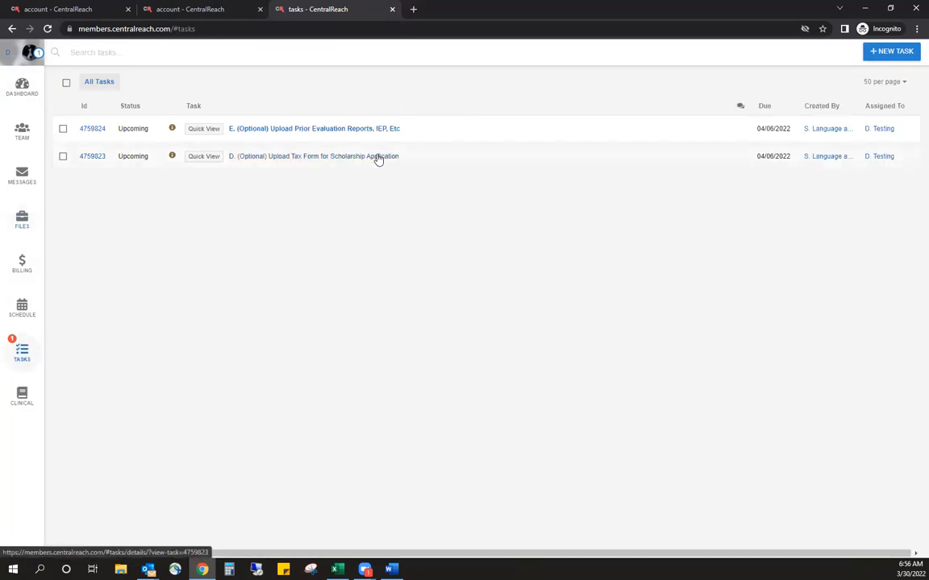
{"action": "left_click", "coordinate": [378, 157]}
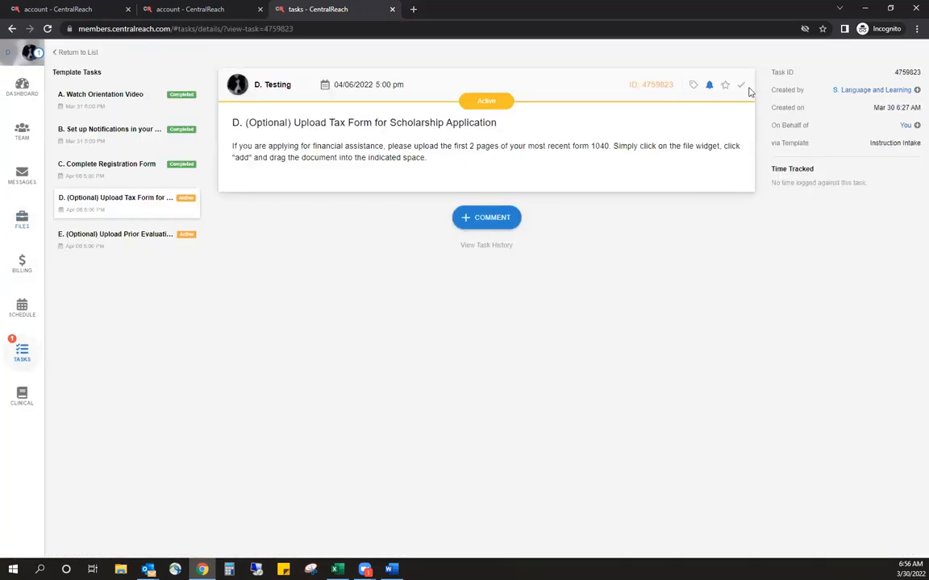
{"action": "left_click", "coordinate": [743, 86]}
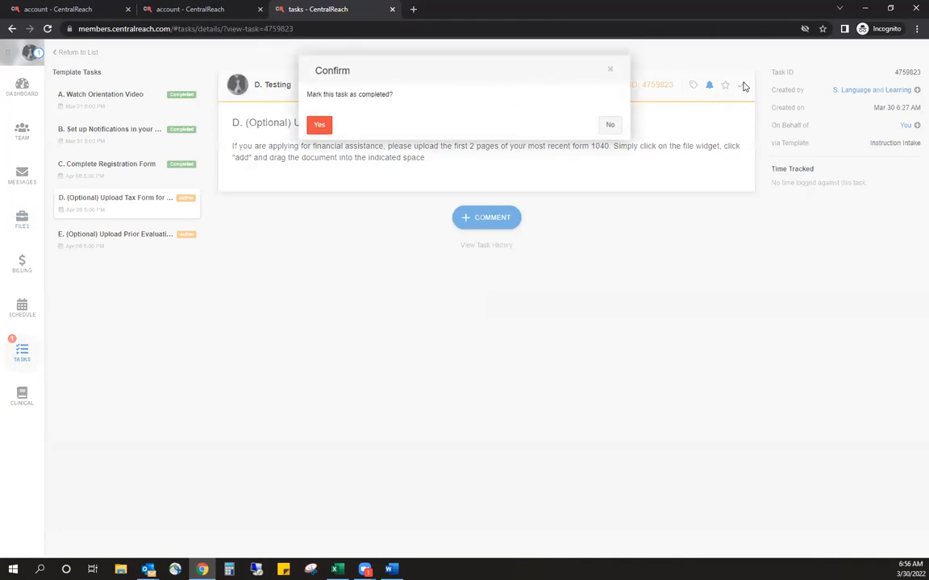
{"action": "left_click", "coordinate": [312, 126]}
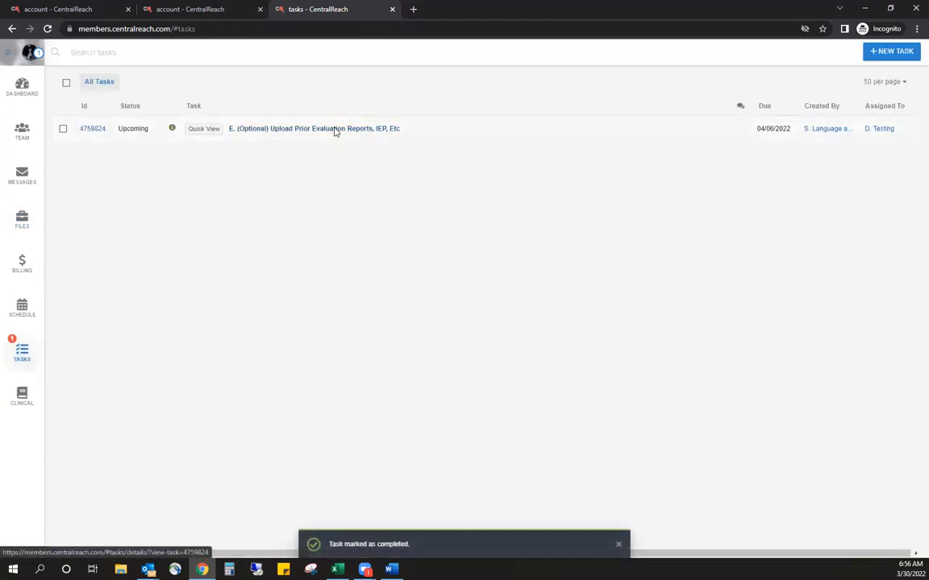
Step: Check the instructions of the task "E. (Optional) Upload Prior Evaluation Reports, IEP, Etc" and mark it as completed
{"action": "left_click", "coordinate": [334, 131]}
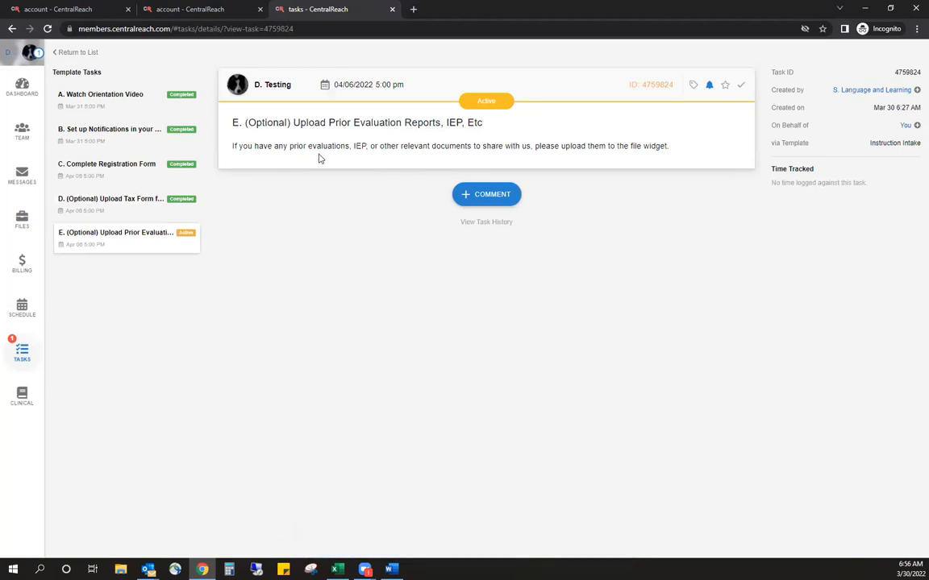
{"action": "left_click", "coordinate": [743, 87]}
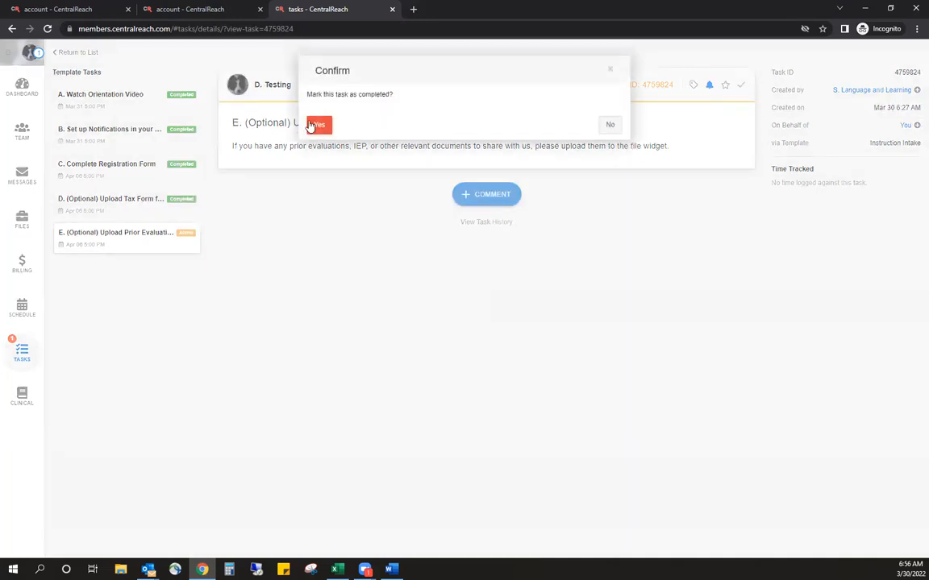
{"action": "left_click", "coordinate": [318, 125]}
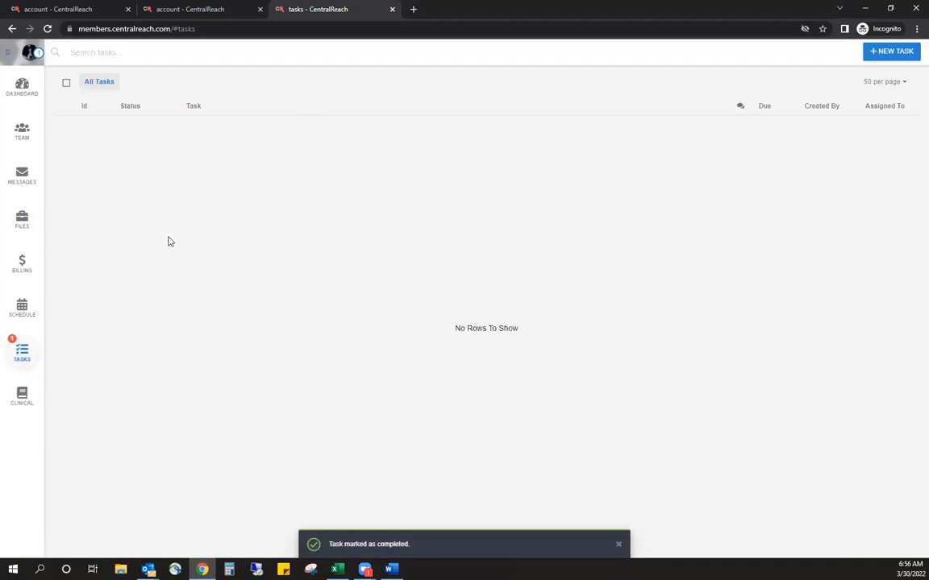
Step: Refresh the portal, check the dashboard and the task list for remaining tasks, and return to the dashboard
{"action": "left_click", "coordinate": [47, 29]}
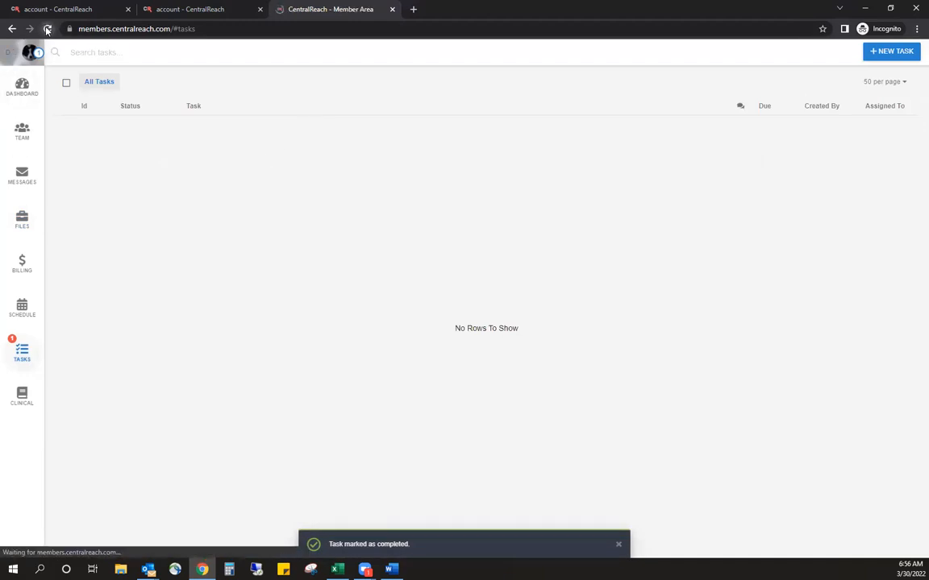
{"action": "left_click", "coordinate": [22, 91]}
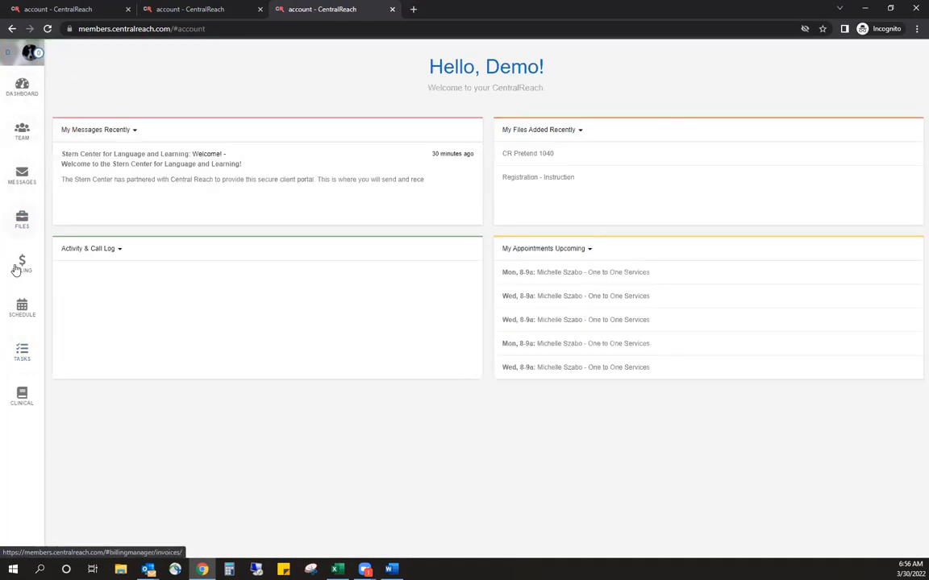
{"action": "left_click", "coordinate": [21, 355]}
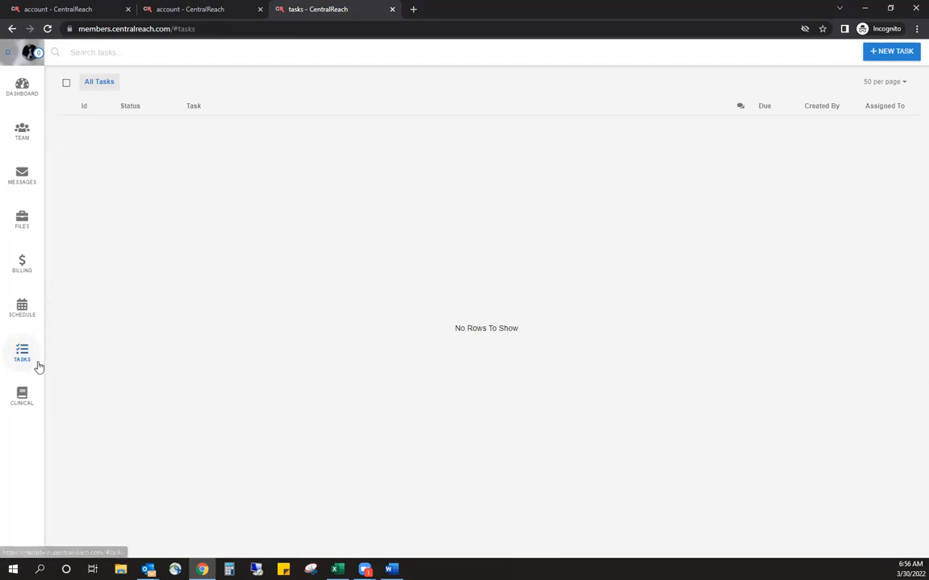
{"action": "left_click", "coordinate": [25, 89]}
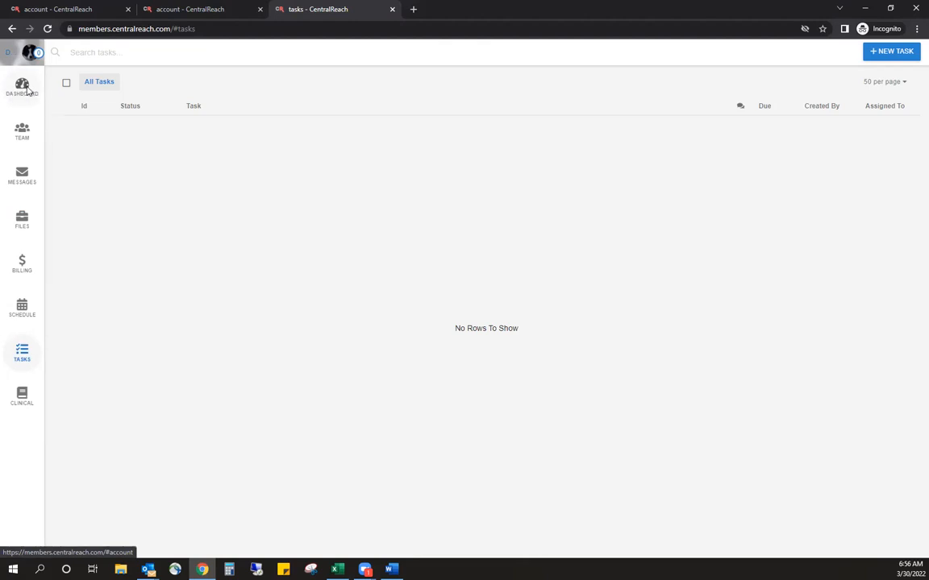